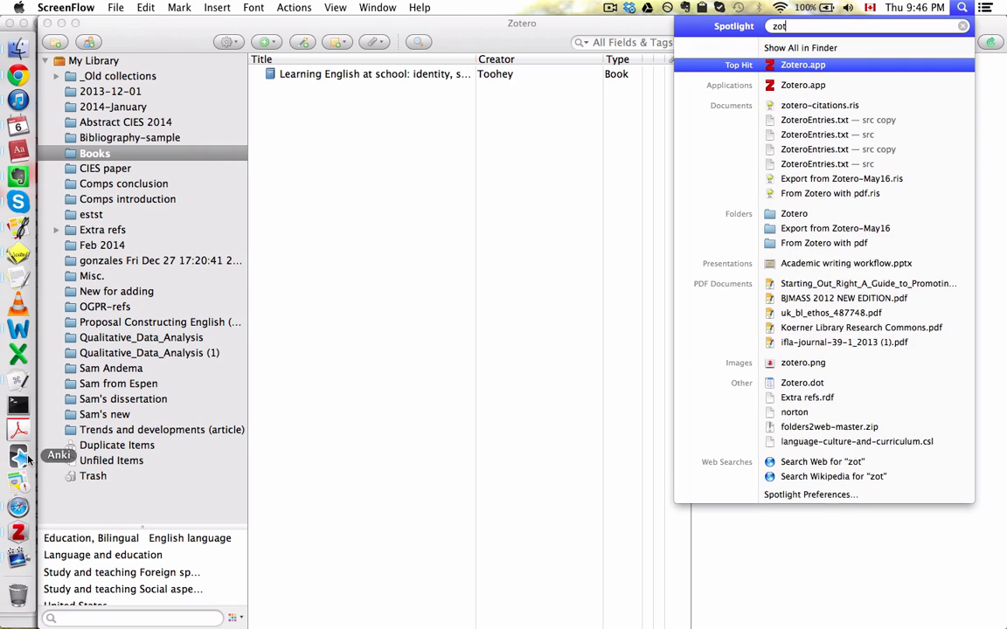
# - Switch to Zotero and look through the library collections from _Old collections down to CIES paper
pyautogui.press('Return')
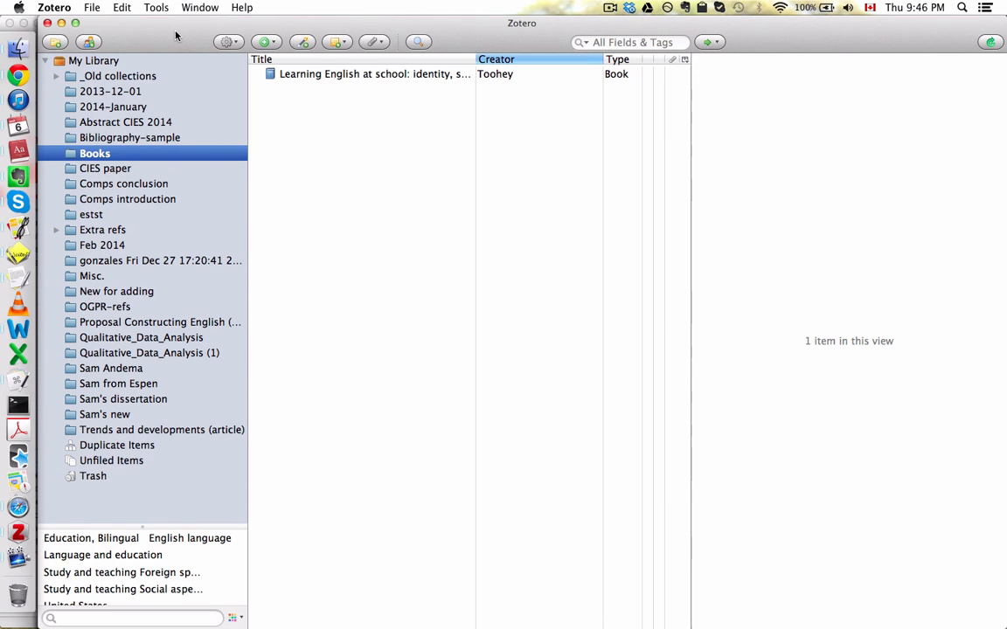
pyautogui.click(123, 92)
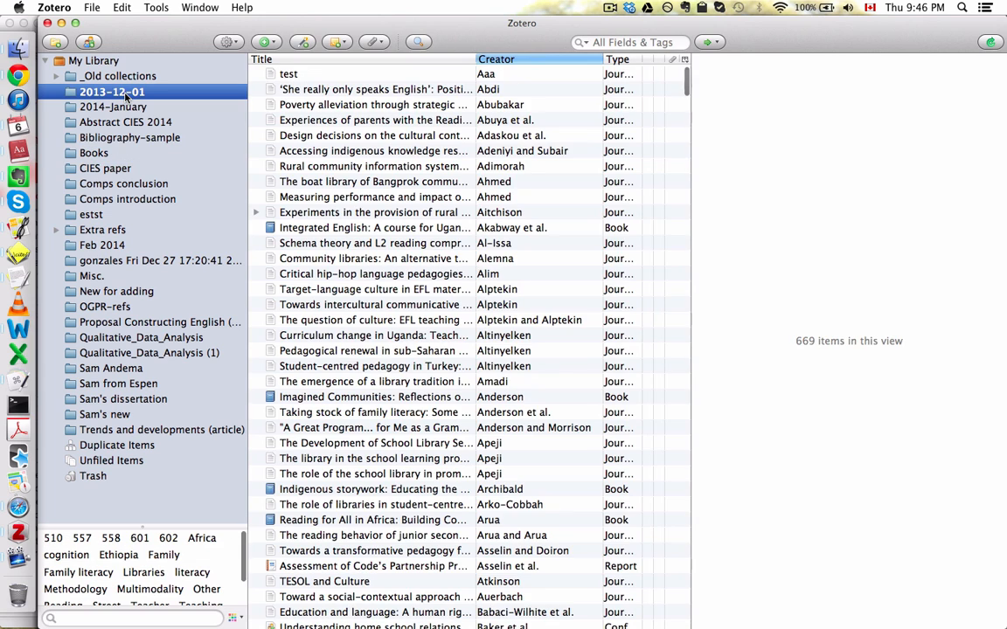
pyautogui.press('Up')
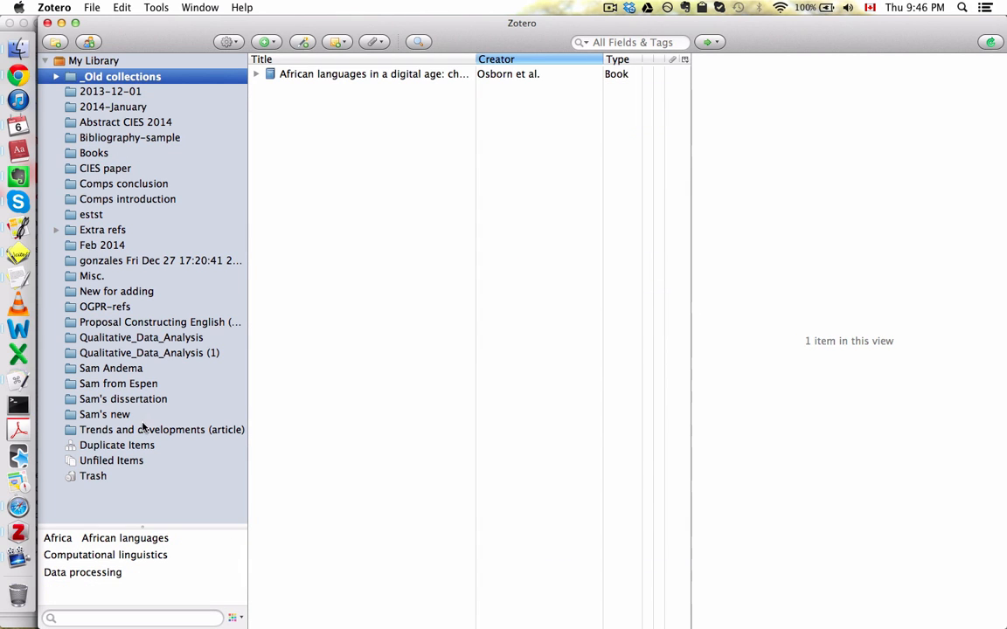
pyautogui.press('Down')
pyautogui.press('Down')
pyautogui.press('Down')
pyautogui.press('Down')
pyautogui.press('Down')
pyautogui.press('Down')
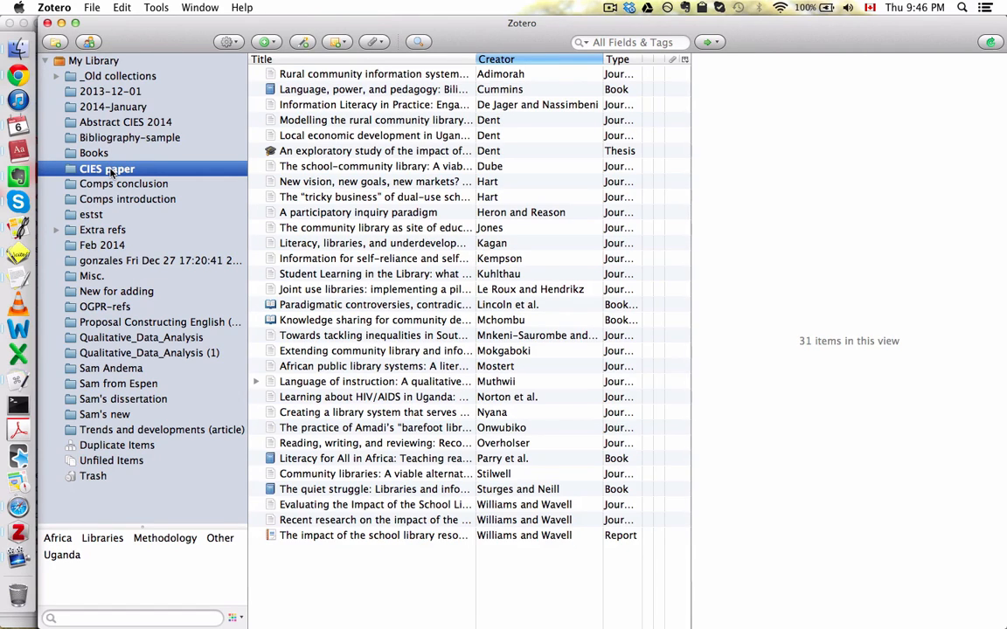
# - Look through the 2014-January collection and view the details of the thesis on cultural resources as pedagogical tools
pyautogui.click(122, 106)
pyautogui.scroll(-1, 352, 225)
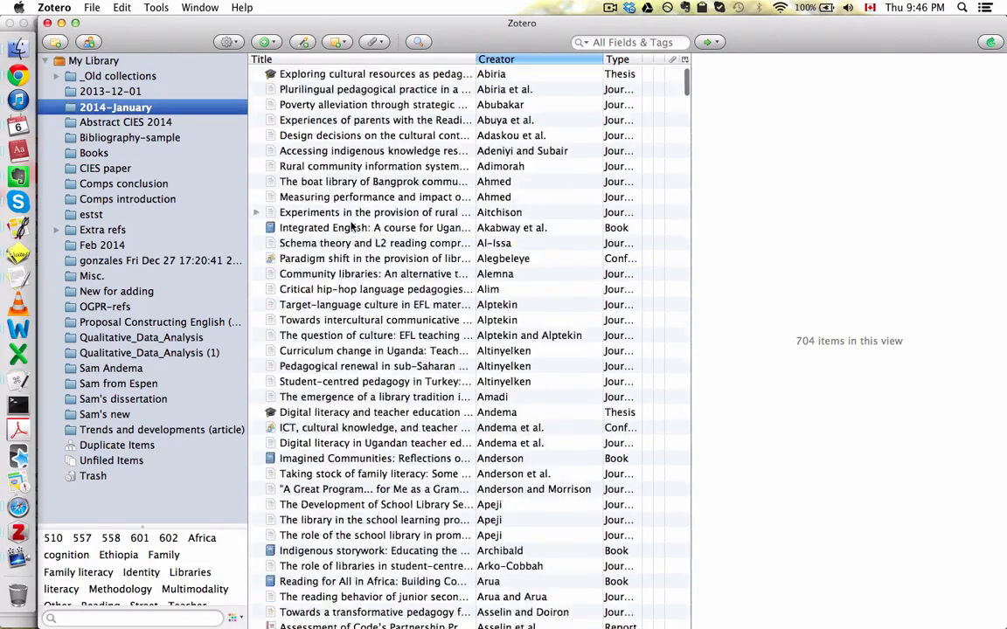
pyautogui.scroll(-20, 351, 226)
pyautogui.scroll(20, 352, 225)
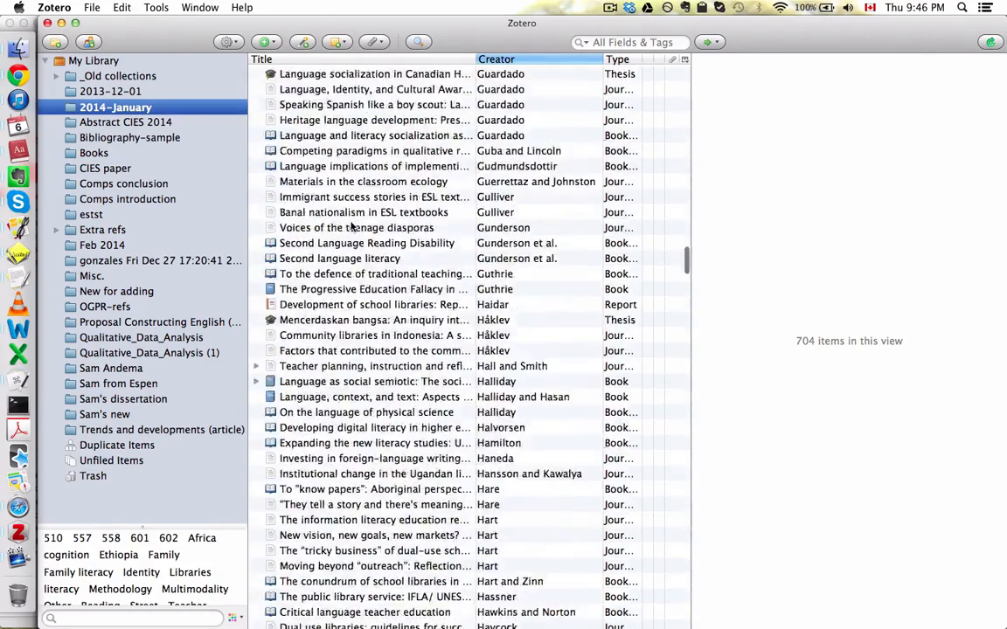
pyautogui.click(334, 105)
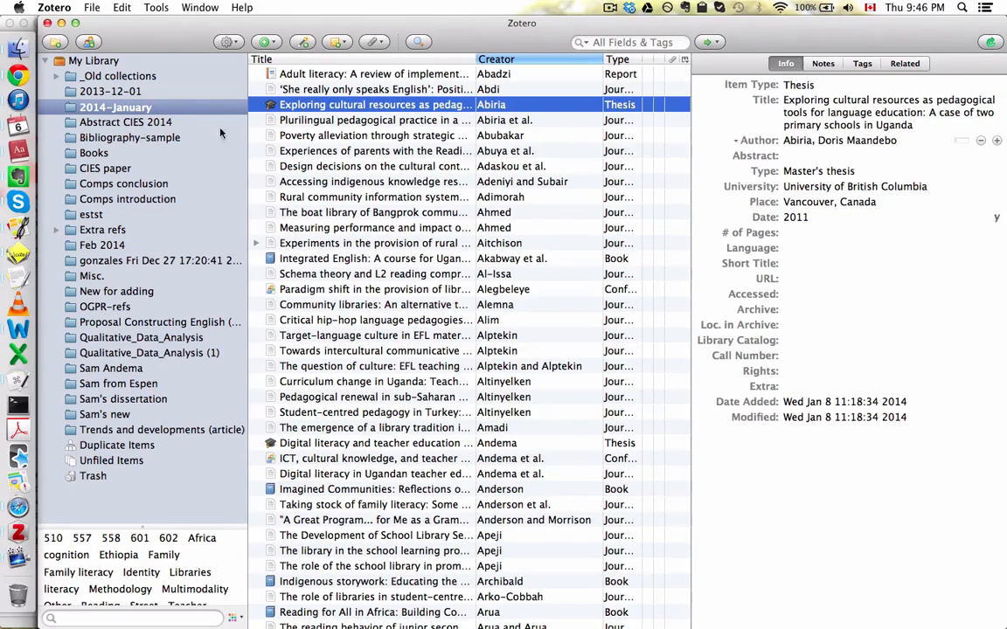
# - Open the 2013-12-01 collection and show the details of the article on poverty alleviation through public library services
pyautogui.click(157, 92)
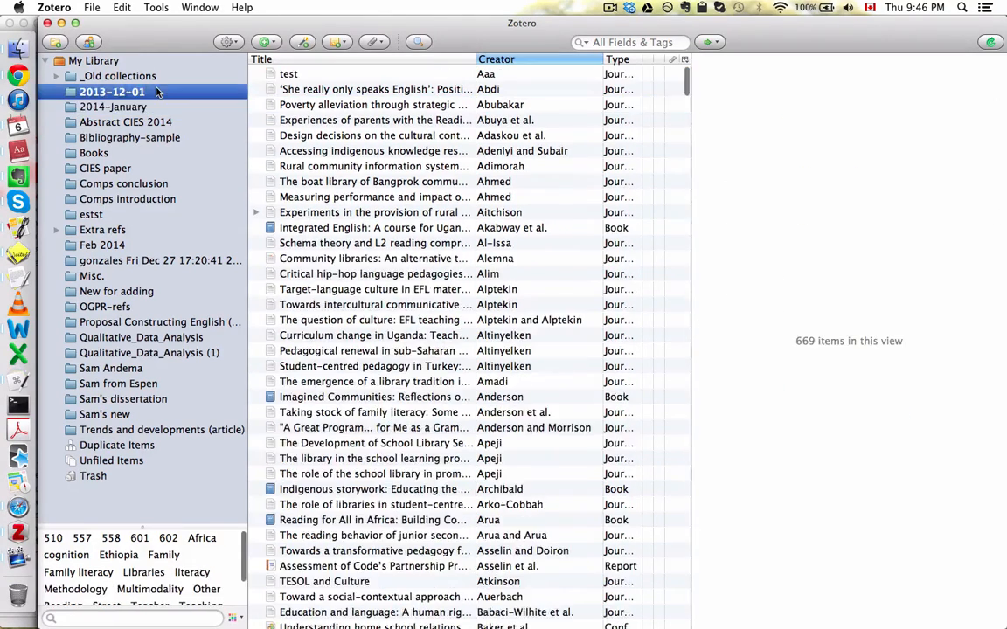
pyautogui.click(354, 105)
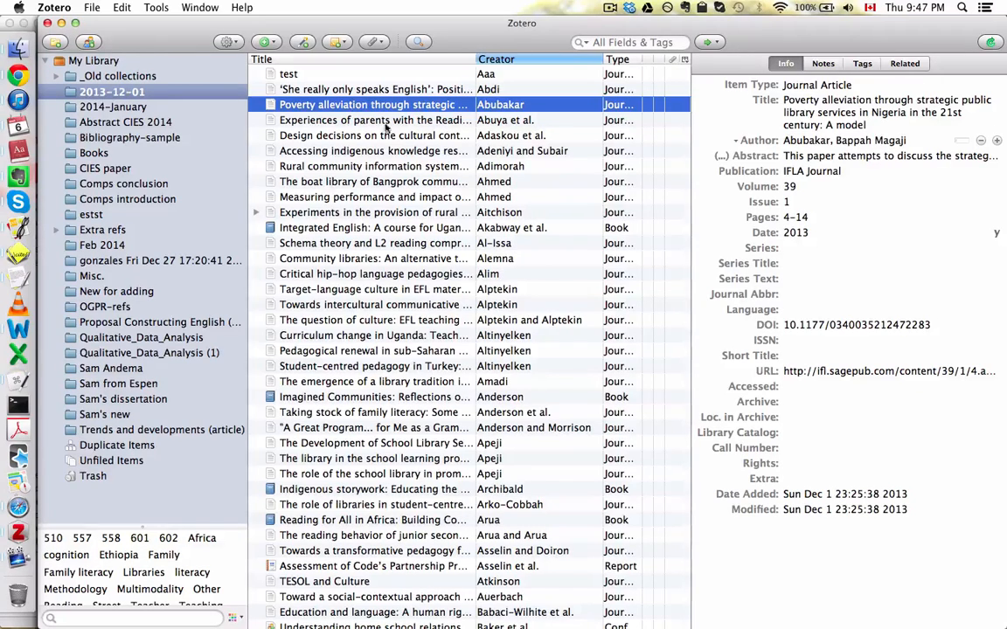
# - Enter "blablabla" as the article's Series Text and erase it again
pyautogui.click(798, 278)
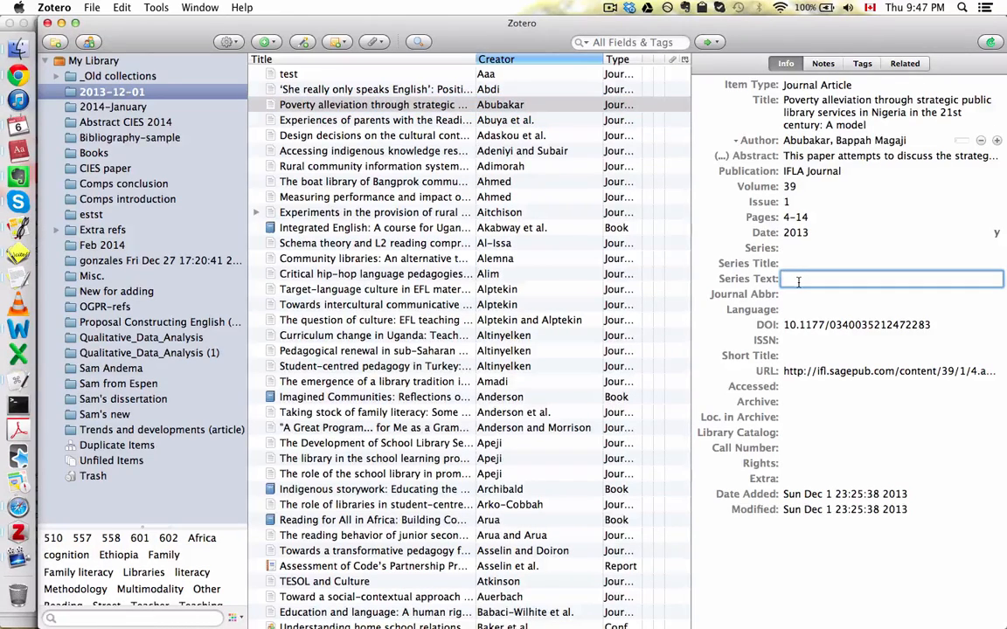
pyautogui.write('blablabla')
pyautogui.press('BackSpace')
pyautogui.press('BackSpace')
pyautogui.press('BackSpace')
pyautogui.press('BackSpace')
pyautogui.press('BackSpace')
pyautogui.press('BackSpace')
pyautogui.press('BackSpace')
pyautogui.press('BackSpace')
pyautogui.press('BackSpace')
# - Step through the article's editable metadata fields down to Loc. in Archive and back up to Issue
pyautogui.press('Tab')
pyautogui.press('Tab')
pyautogui.press('Tab')
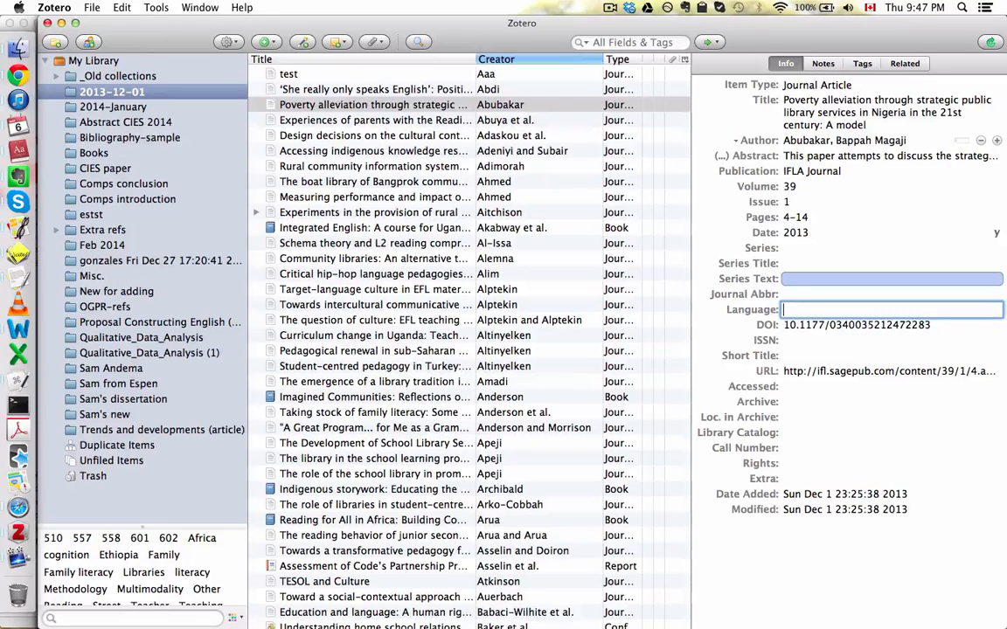
pyautogui.press('Tab')
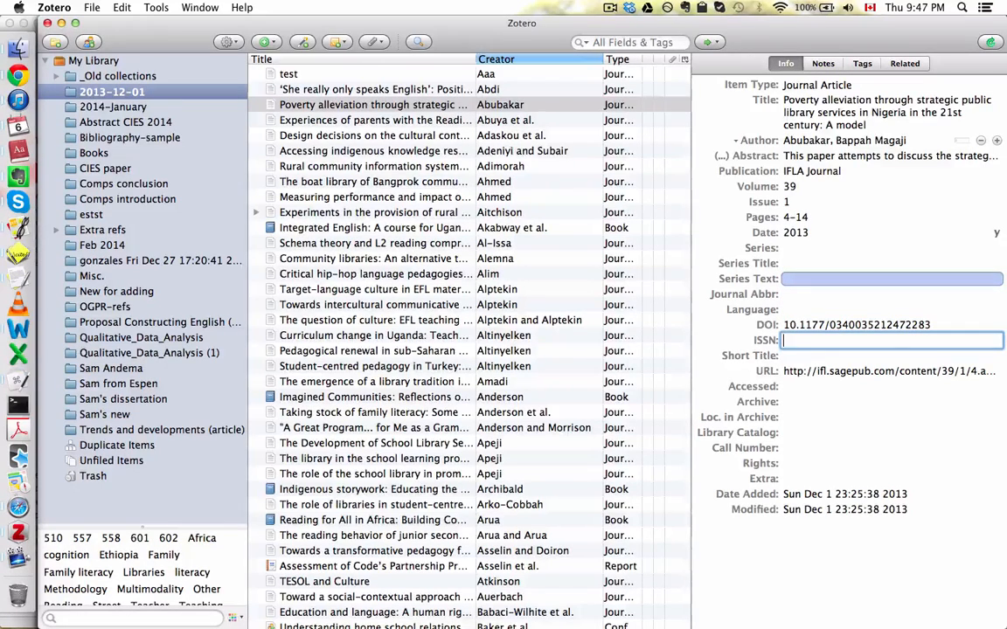
pyautogui.press('Tab')
pyautogui.press('Tab')
pyautogui.press('Tab')
pyautogui.press('Tab')
pyautogui.press('Tab')
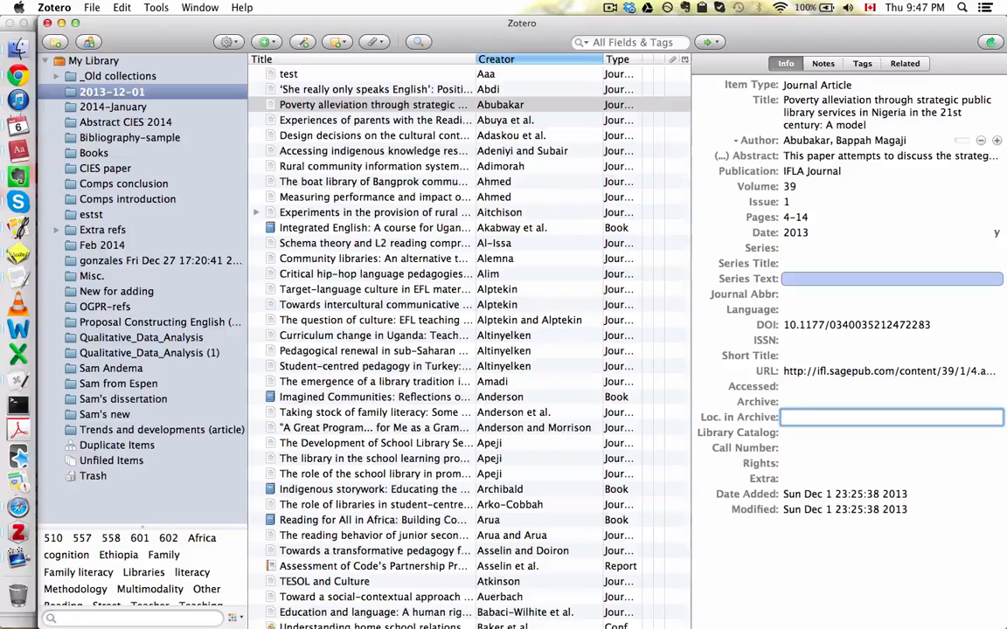
pyautogui.hotkey('shift', 'Tab')
pyautogui.hotkey('shift', 'Tab')
pyautogui.hotkey('shift', 'Tab')
pyautogui.hotkey('shift', 'Tab')
pyautogui.hotkey('shift', 'Tab')
pyautogui.hotkey('shift', 'Tab')
pyautogui.hotkey('shift', 'Tab')
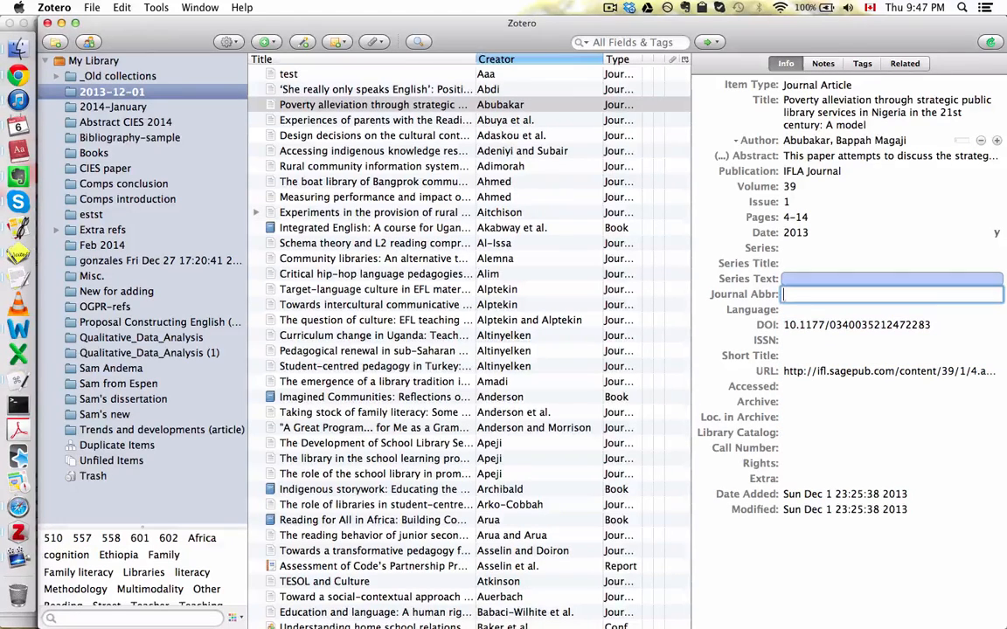
pyautogui.hotkey('shift', 'Tab')
pyautogui.hotkey('shift', 'Tab')
pyautogui.hotkey('shift', 'Tab')
pyautogui.hotkey('shift', 'Tab')
pyautogui.hotkey('shift', 'Tab')
pyautogui.hotkey('shift', 'Tab')
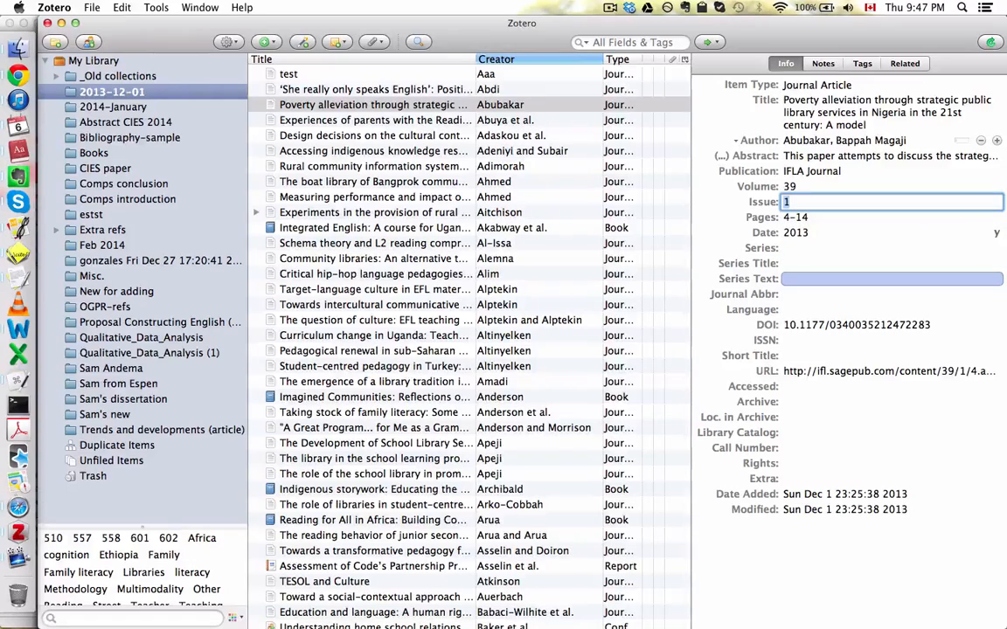
pyautogui.press('Right')
# - Select the article on parents' experiences with Reading to Learn and sort the list by title, creator and finally type
pyautogui.click(436, 155)
pyautogui.press('Up')
pyautogui.press('Up')
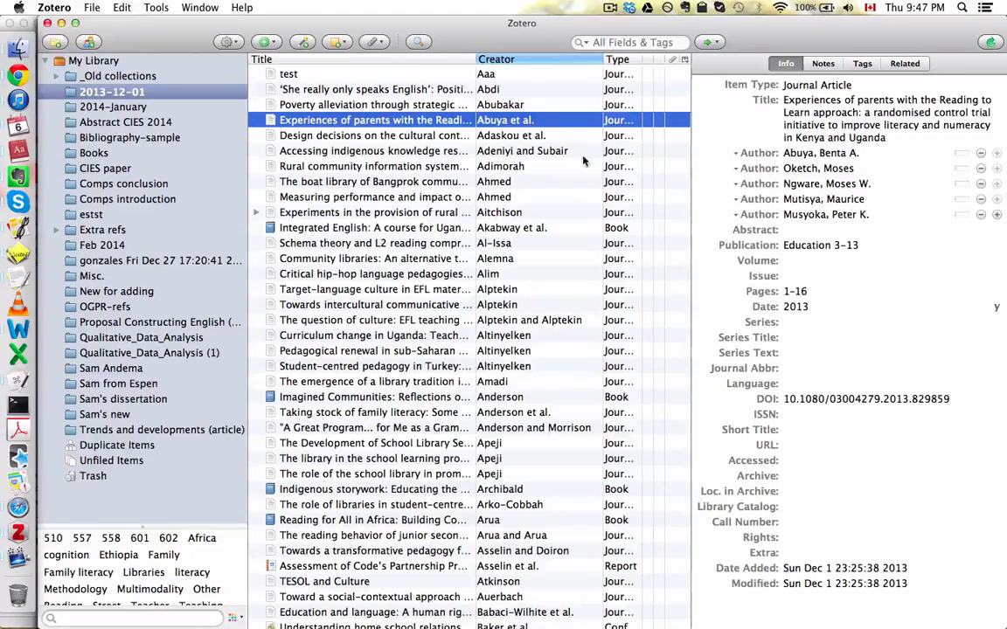
pyautogui.click(423, 59)
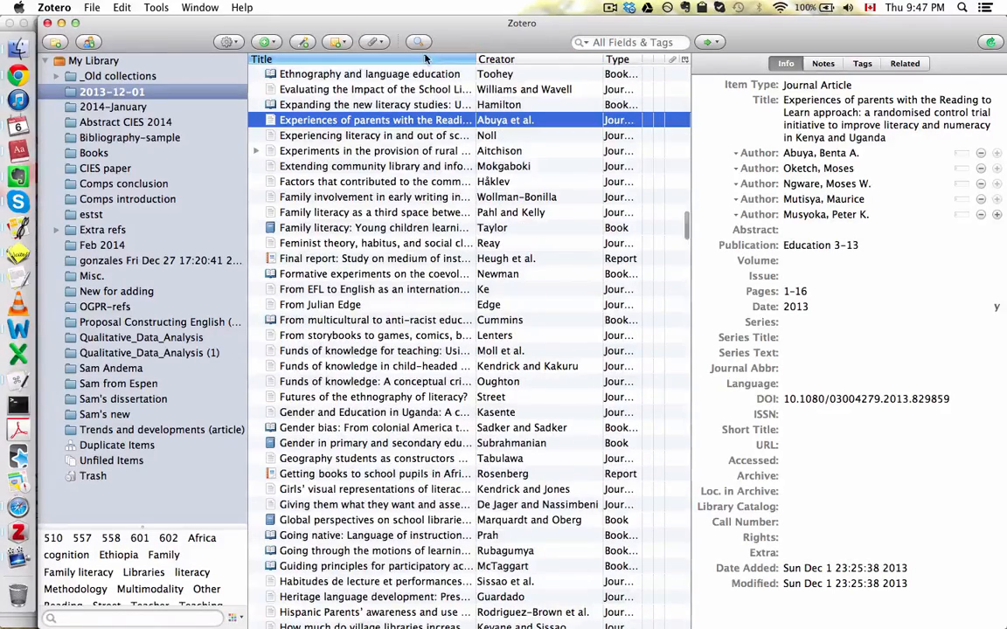
pyautogui.click(496, 58)
pyautogui.click(617, 59)
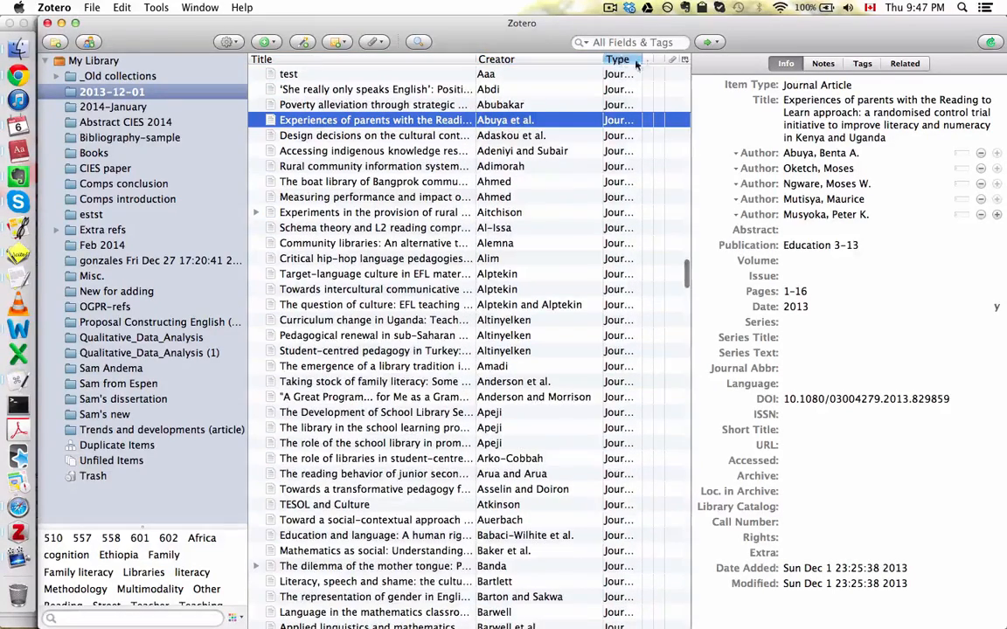
# - Add the Date Modified column to the item list and widen the list
pyautogui.click(685, 60)
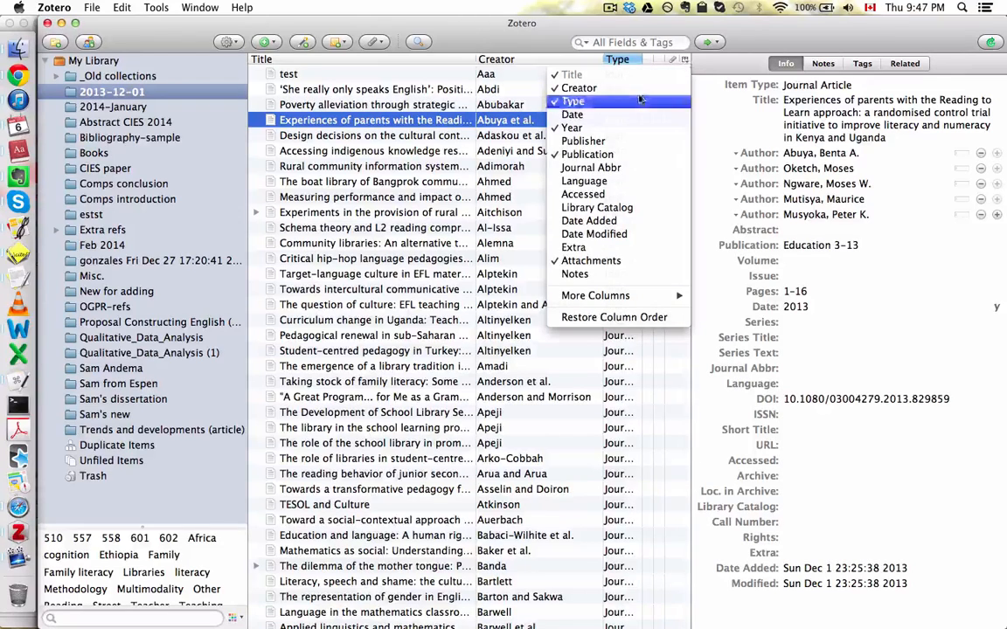
pyautogui.click(609, 234)
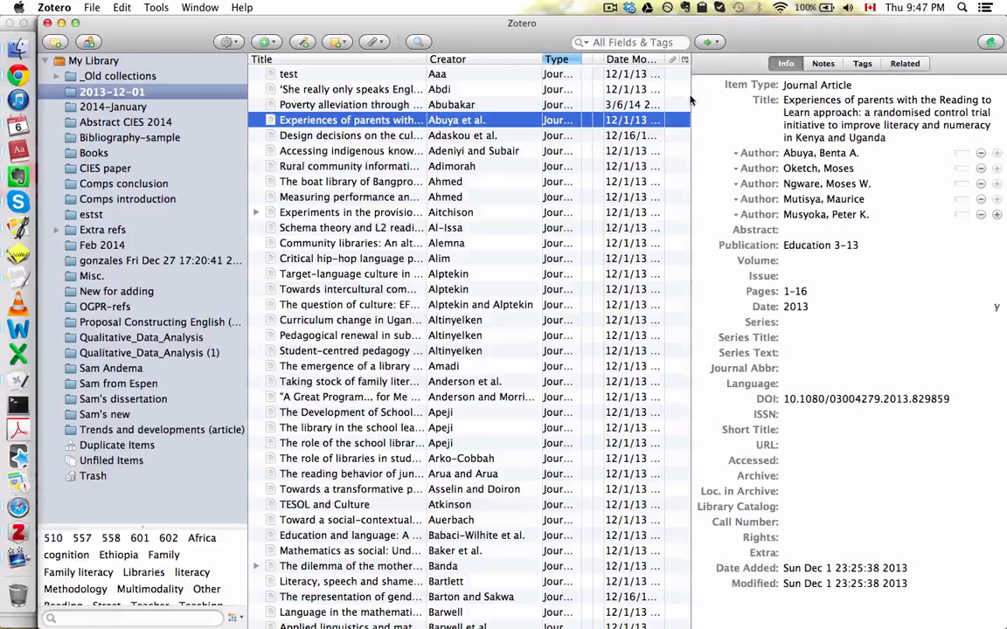
pyautogui.press('Up')
pyautogui.press('Up')
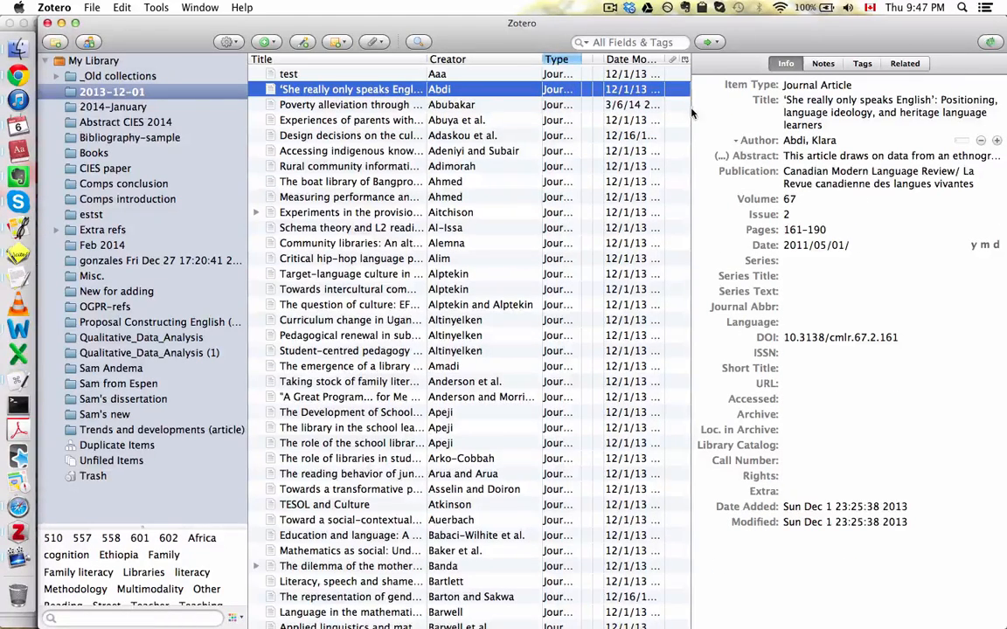
pyautogui.moveTo(690, 110); pyautogui.dragTo(740, 108)
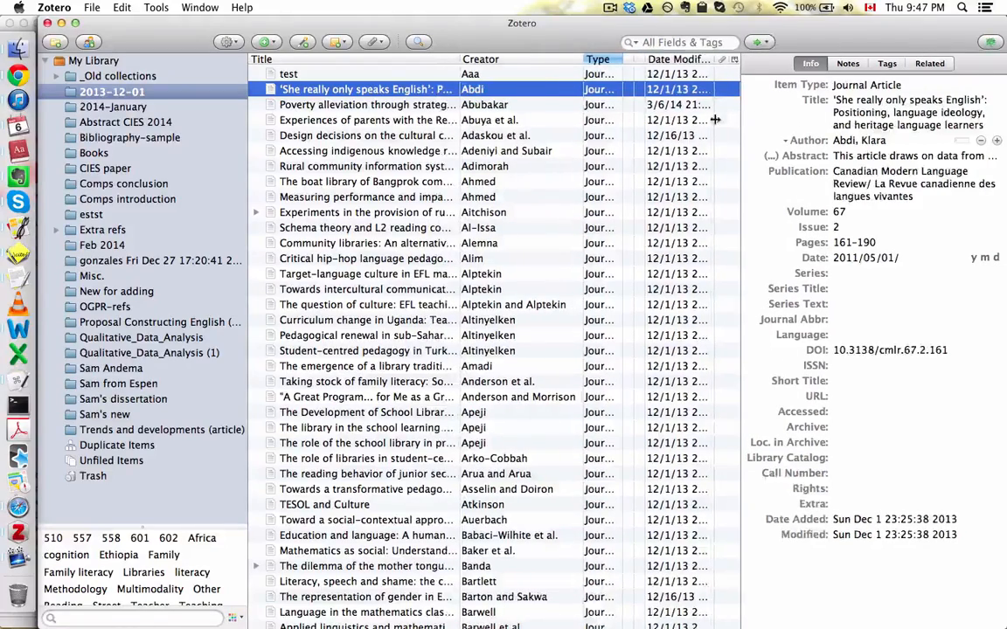
# - Select the eight articles from "She really only speaks English" through the one on measuring performance and impact
pyautogui.press('Down')
pyautogui.press('Down')
pyautogui.press('Up')
pyautogui.press('Up')
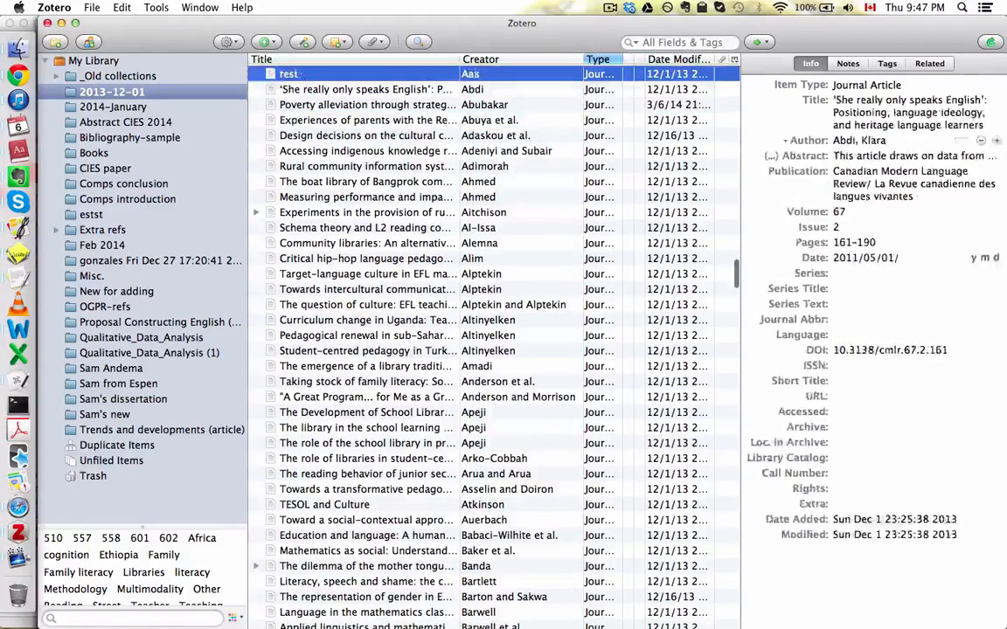
pyautogui.keyDown('shift'); pyautogui.click(339, 197); pyautogui.keyUp('shift')
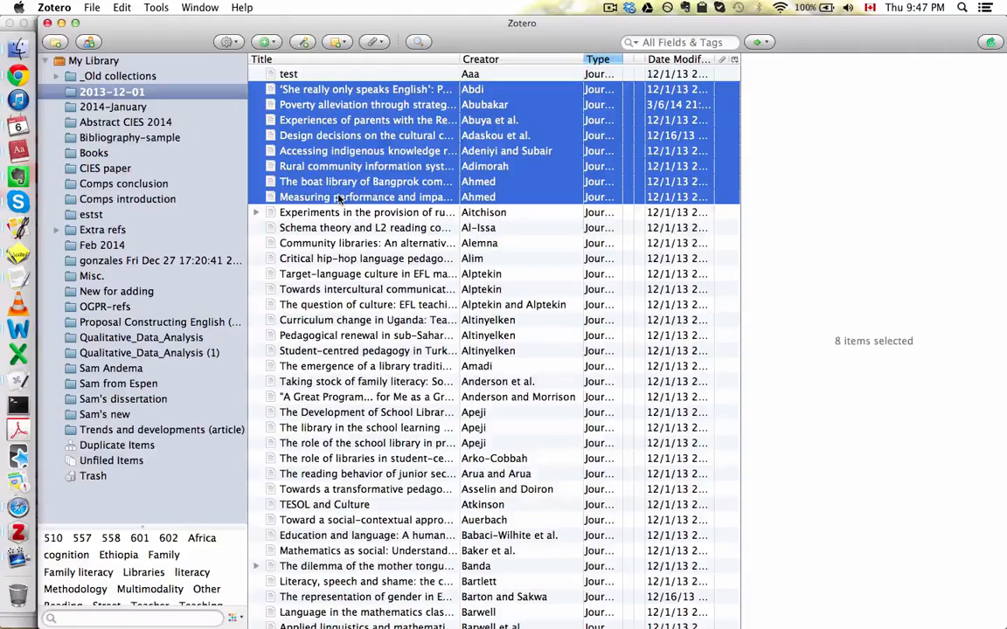
# - Switch to Word and create a new blank document
pyautogui.press('super+Tab')
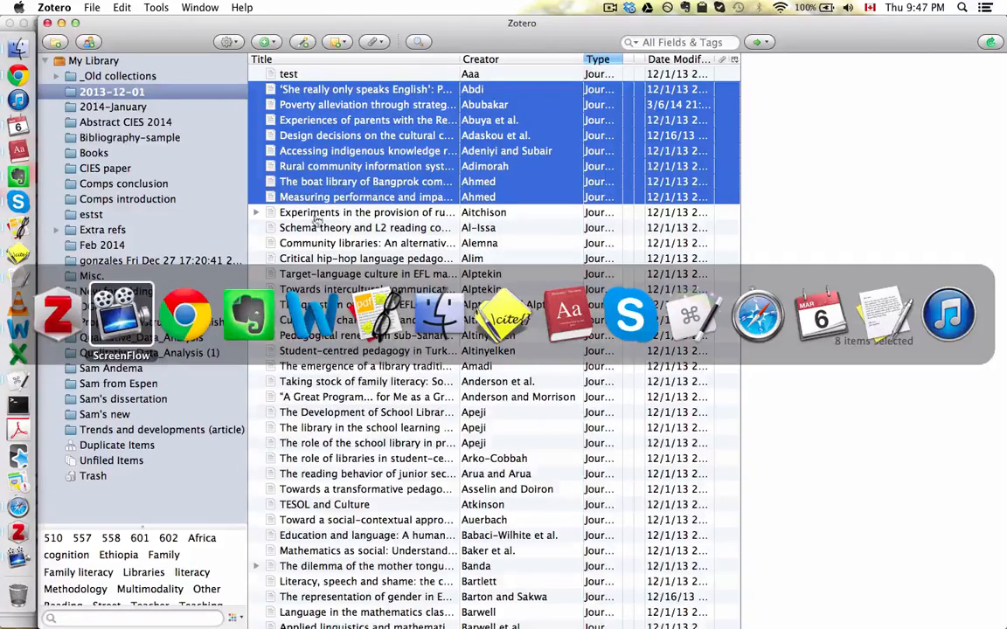
pyautogui.click(316, 318)
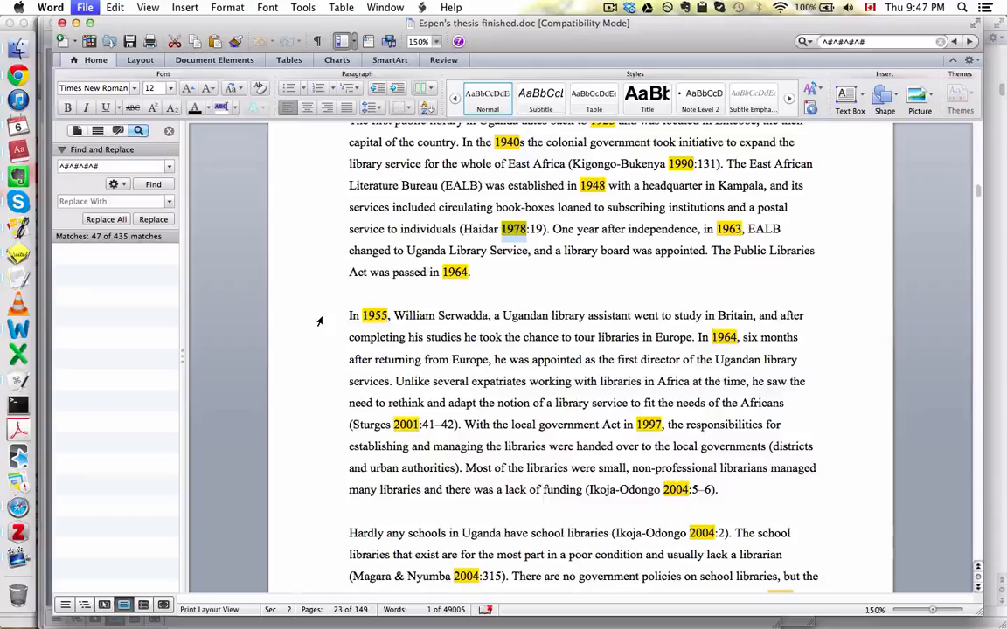
pyautogui.press('super+n')
# - Return to Zotero, uncover the blank Word document and insert the eight selected articles into it as a formatted bibliography
pyautogui.press('super+Tab')
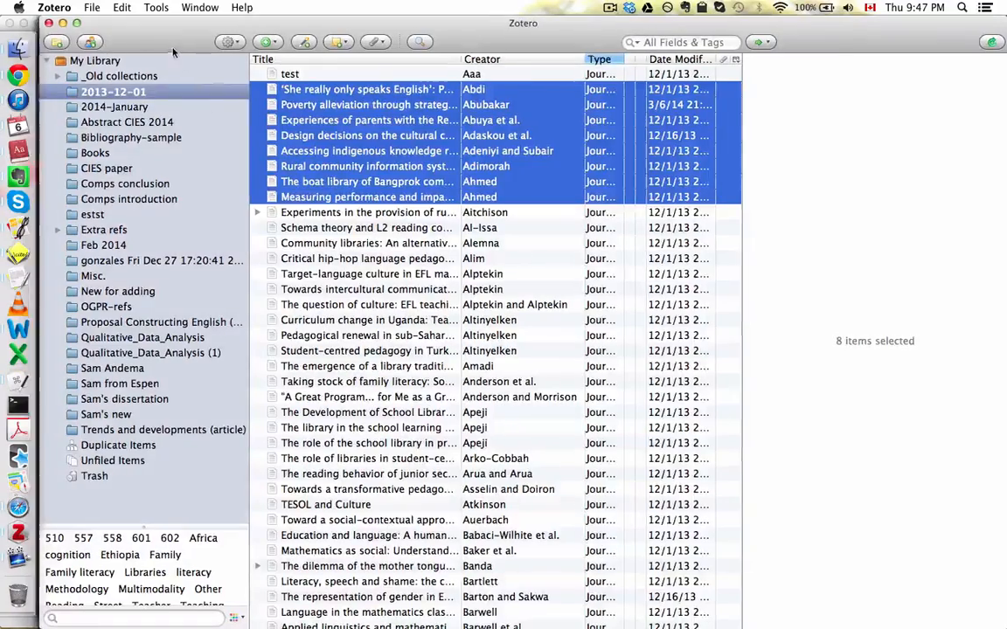
pyautogui.moveTo(173, 53); pyautogui.dragTo(502, 53)
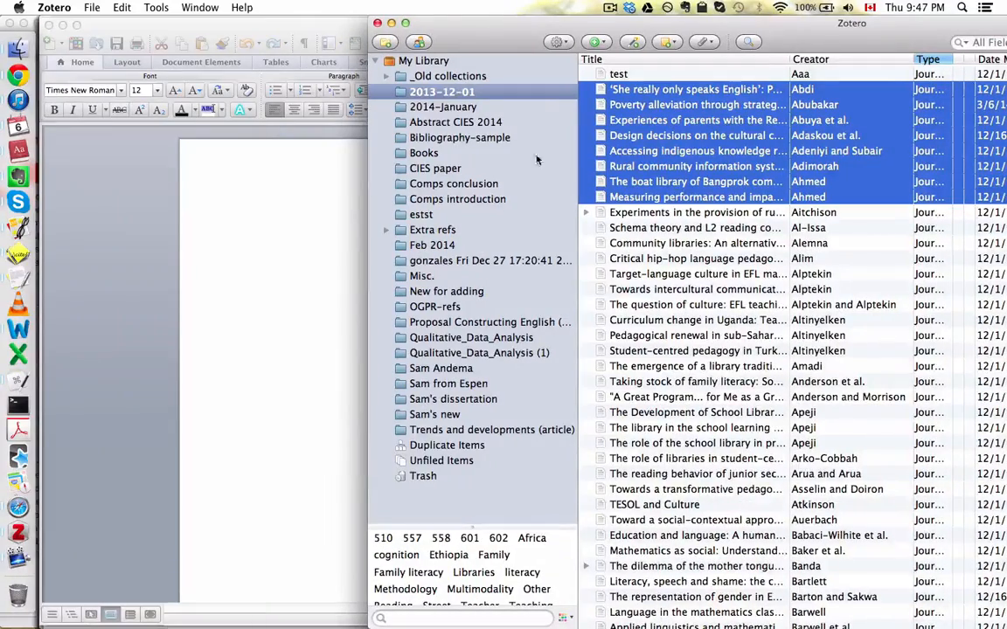
pyautogui.moveTo(647, 96); pyautogui.dragTo(308, 281)
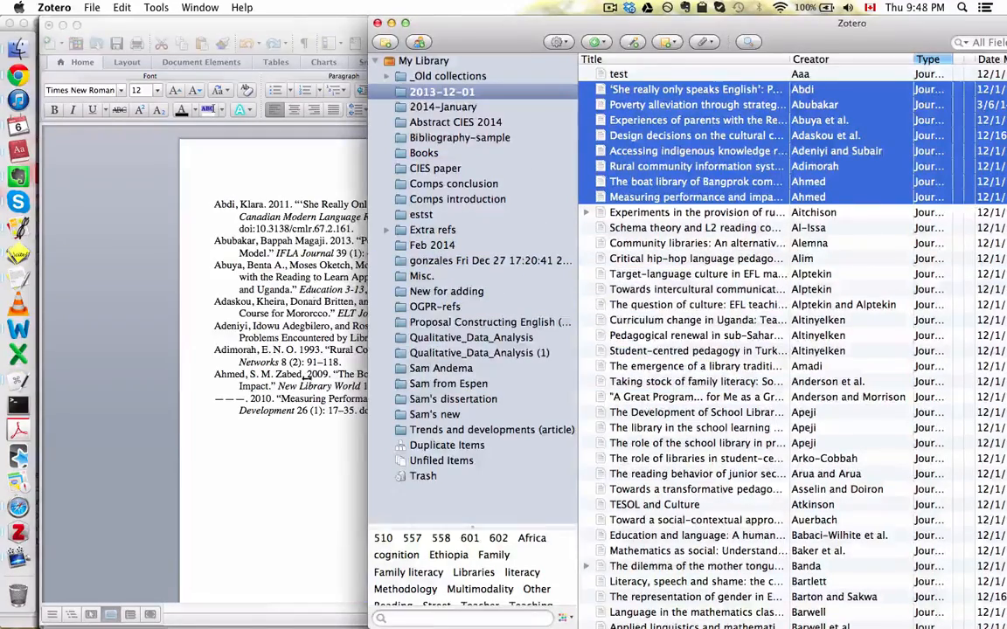
pyautogui.click(306, 472)
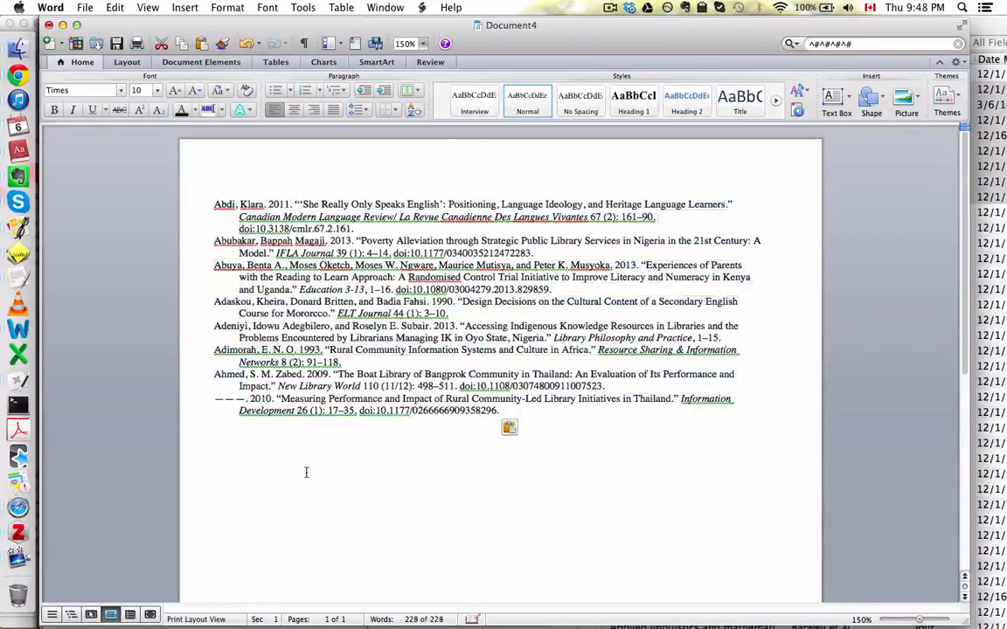
# - In Zotero's export preferences, set the Quick Copy default output format to American Psychological Association 6th edition
pyautogui.press('super+Tab')
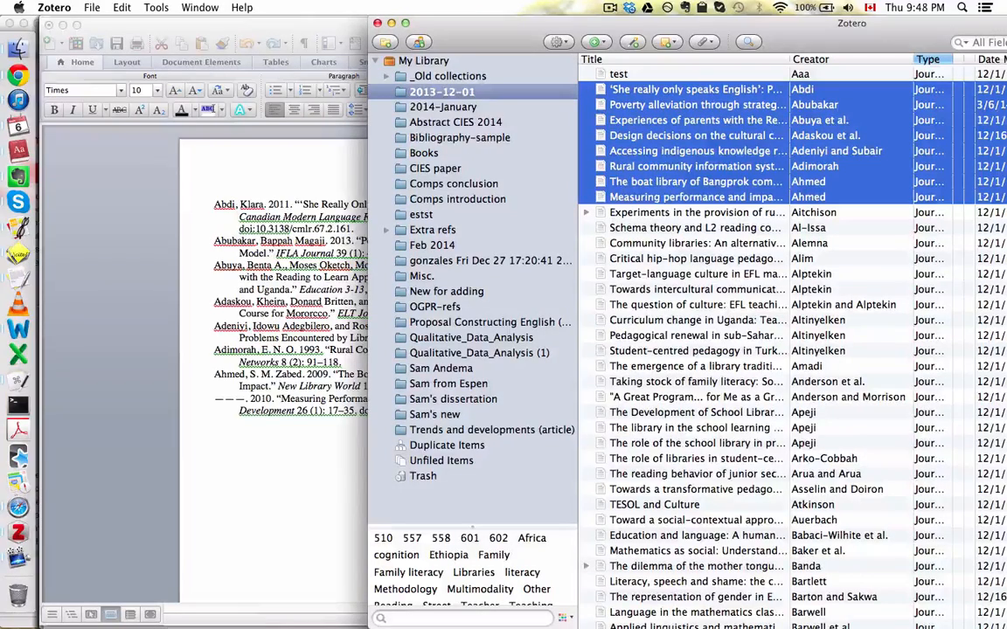
pyautogui.click(702, 257)
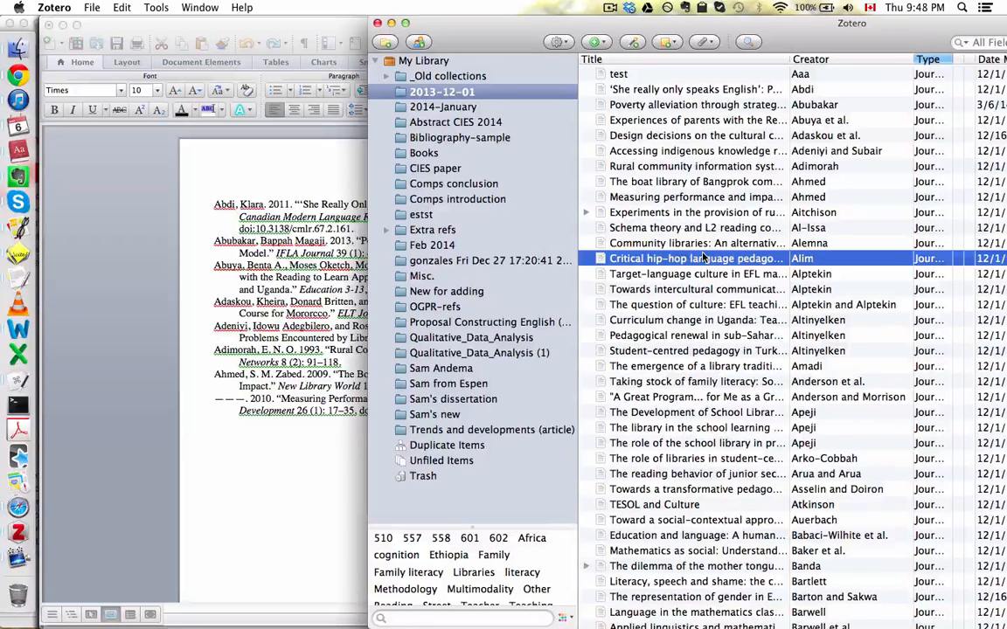
pyautogui.press('super+comma')
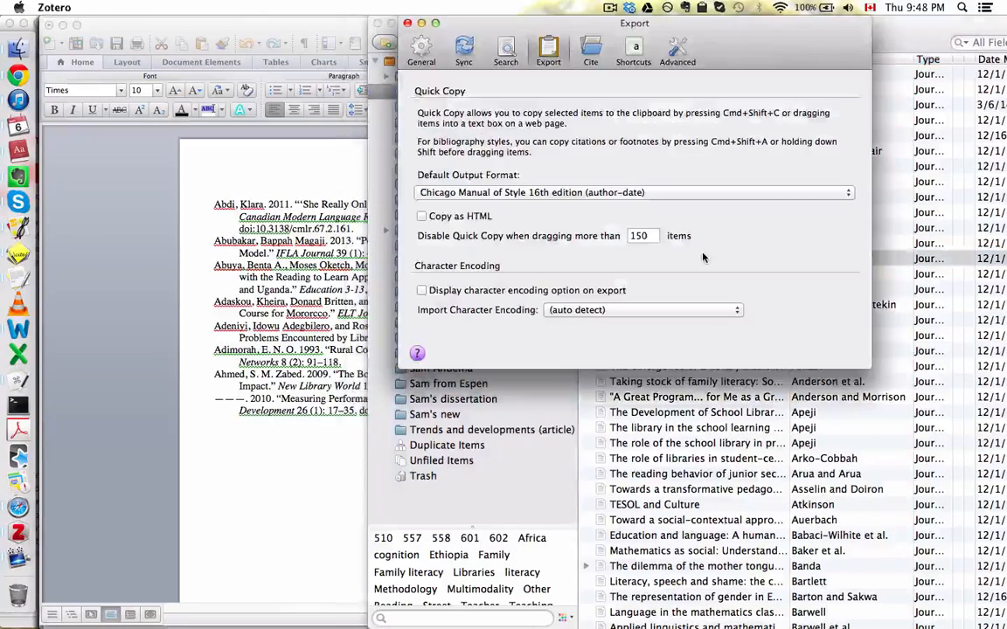
pyautogui.click(711, 193)
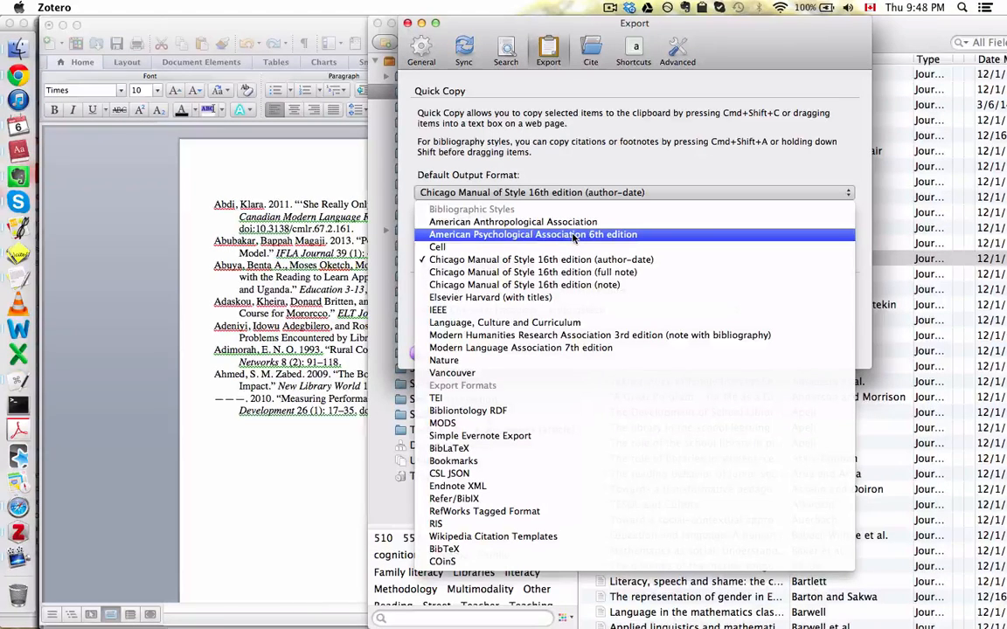
pyautogui.click(563, 236)
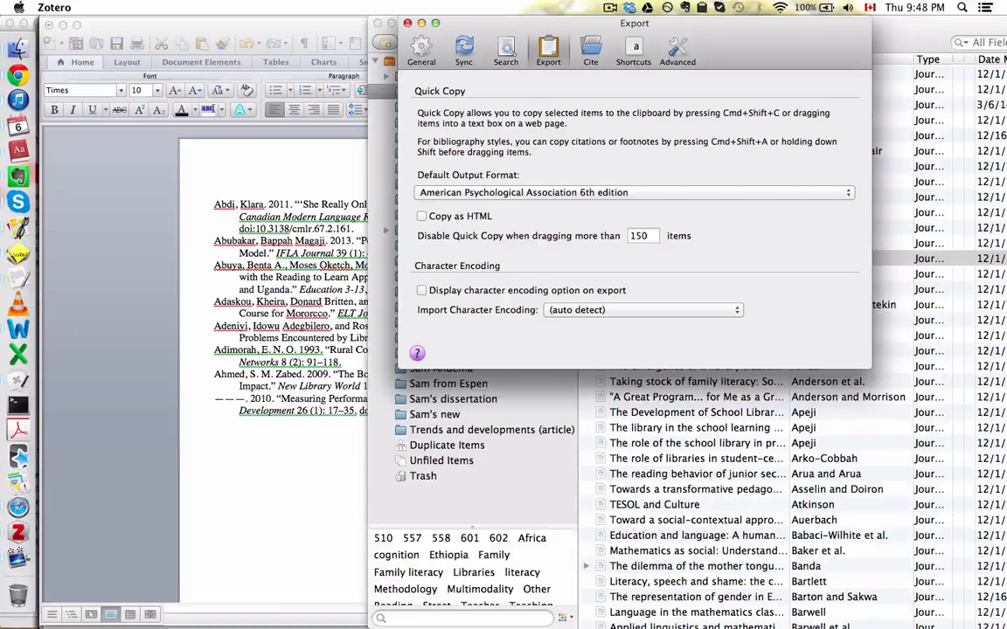
# - Close the preferences, select the articles from "Poverty alleviation" through "Critical hip-hop language pedagogies" and insert them into the Word document below the existing bibliography
pyautogui.click(408, 24)
pyautogui.click(290, 372)
pyautogui.press('super+Tab')
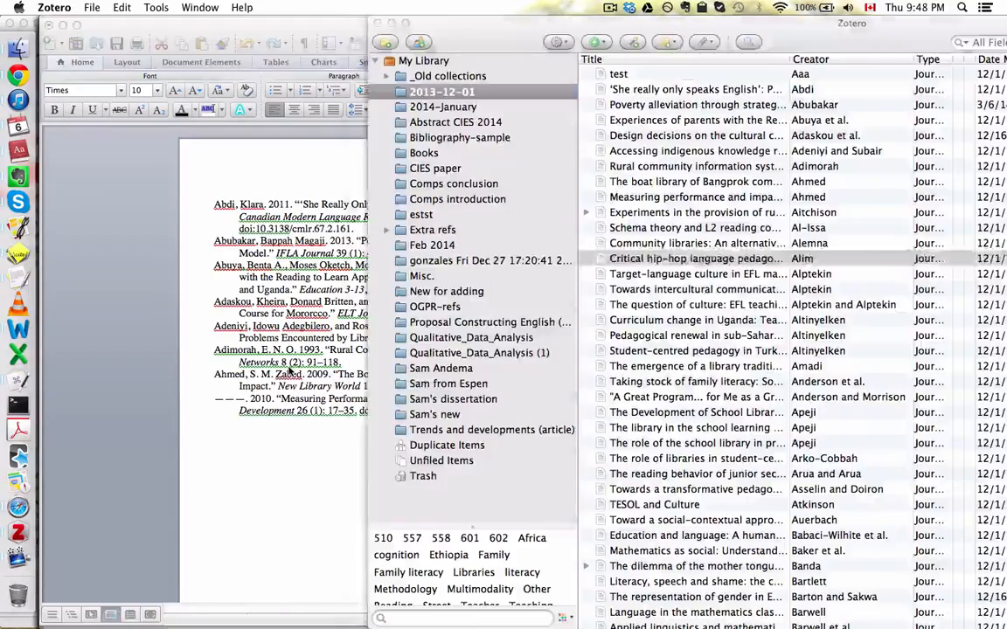
pyautogui.keyDown('shift'); pyautogui.click(655, 105); pyautogui.keyUp('shift')
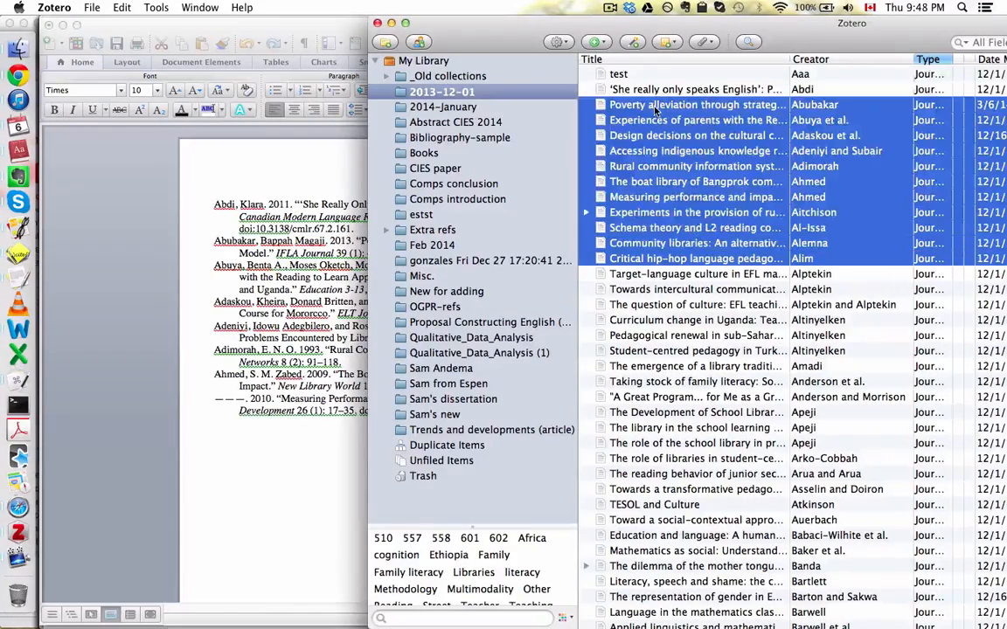
pyautogui.moveTo(656, 109); pyautogui.dragTo(264, 421)
pyautogui.click(302, 338)
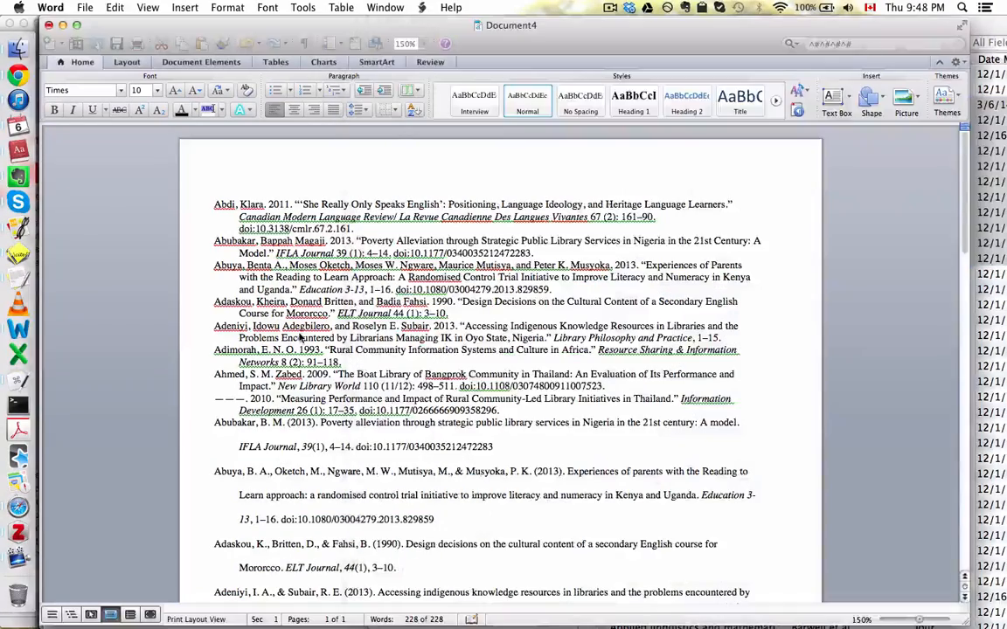
pyautogui.click(368, 408)
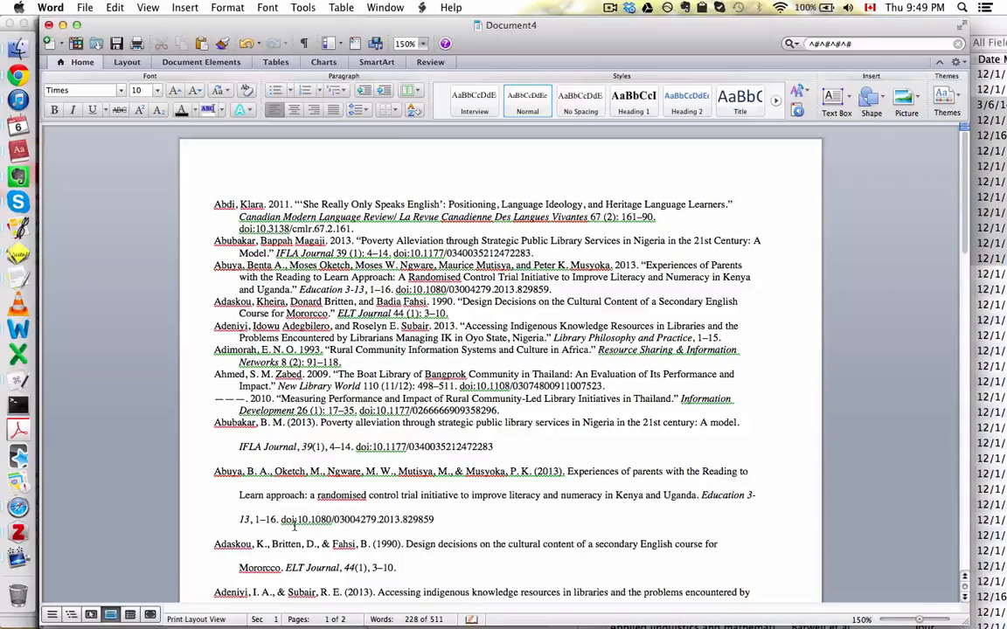
pyautogui.scroll(-1, 318, 494)
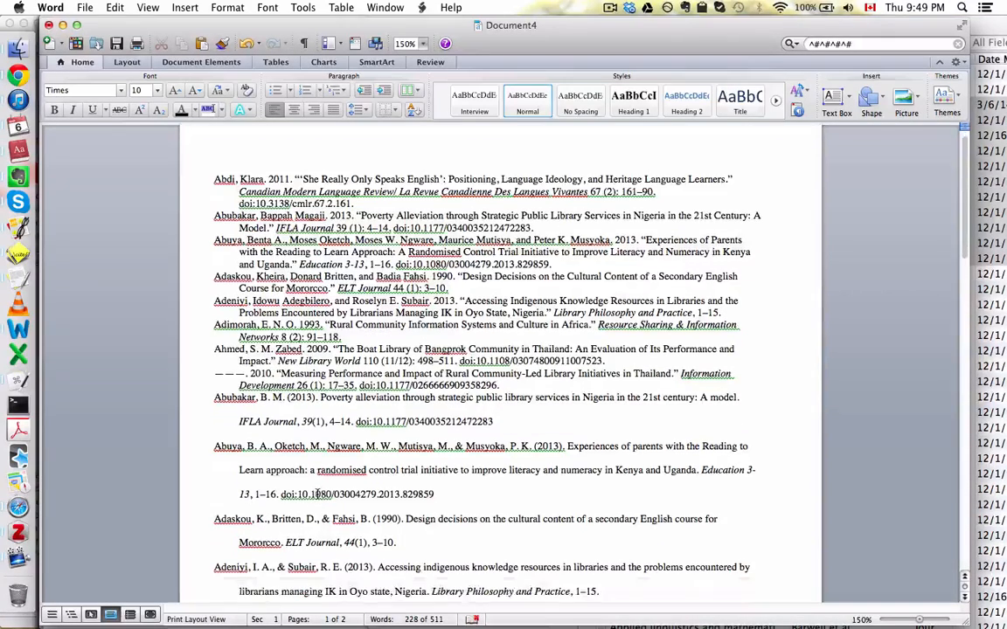
pyautogui.scroll(1, 319, 495)
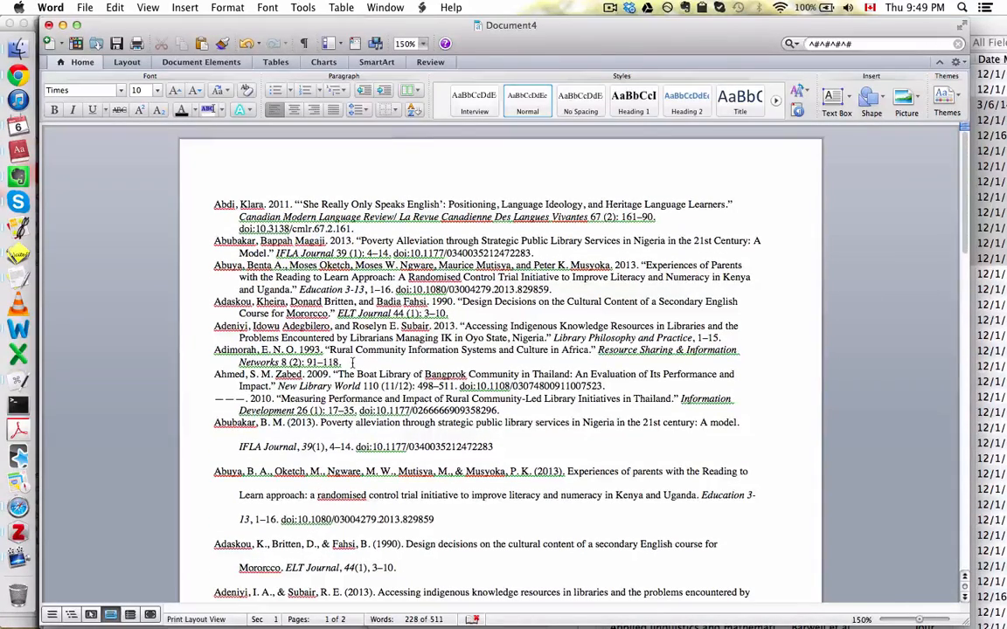
# - Return to Zotero and set the Quick Copy default output format to Wikipedia Citation Templates in the export preferences
pyautogui.press('super+Tab')
pyautogui.click(636, 277)
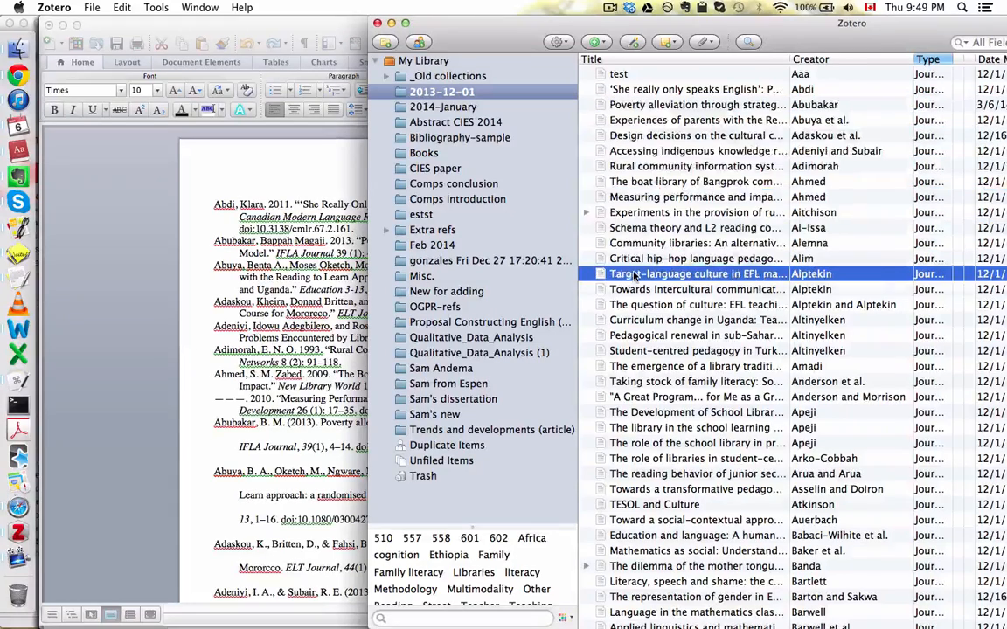
pyautogui.press('super+comma')
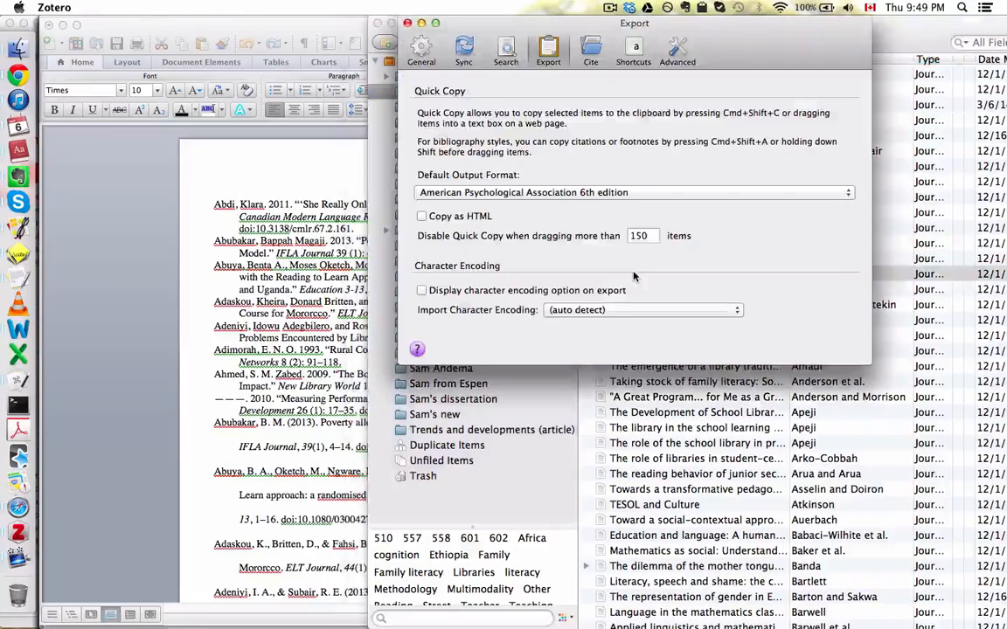
pyautogui.click(546, 197)
pyautogui.click(546, 197)
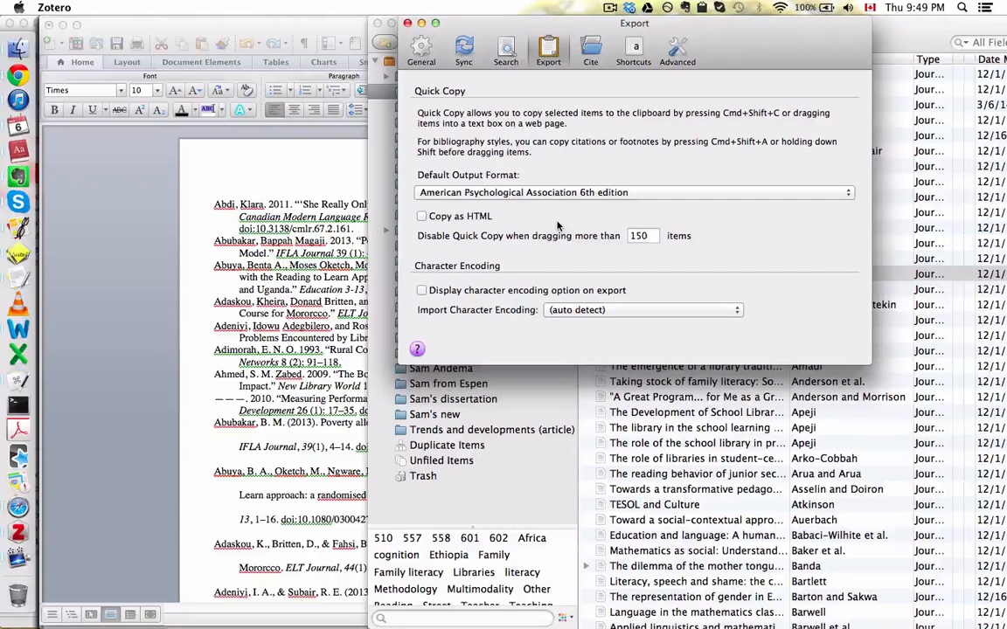
pyautogui.click(566, 196)
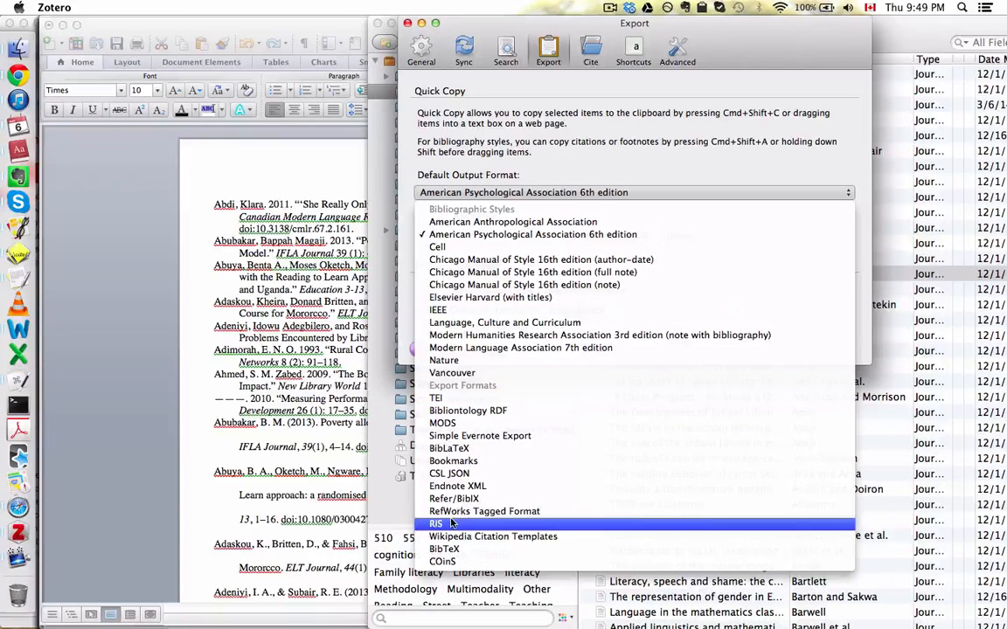
pyautogui.click(453, 553)
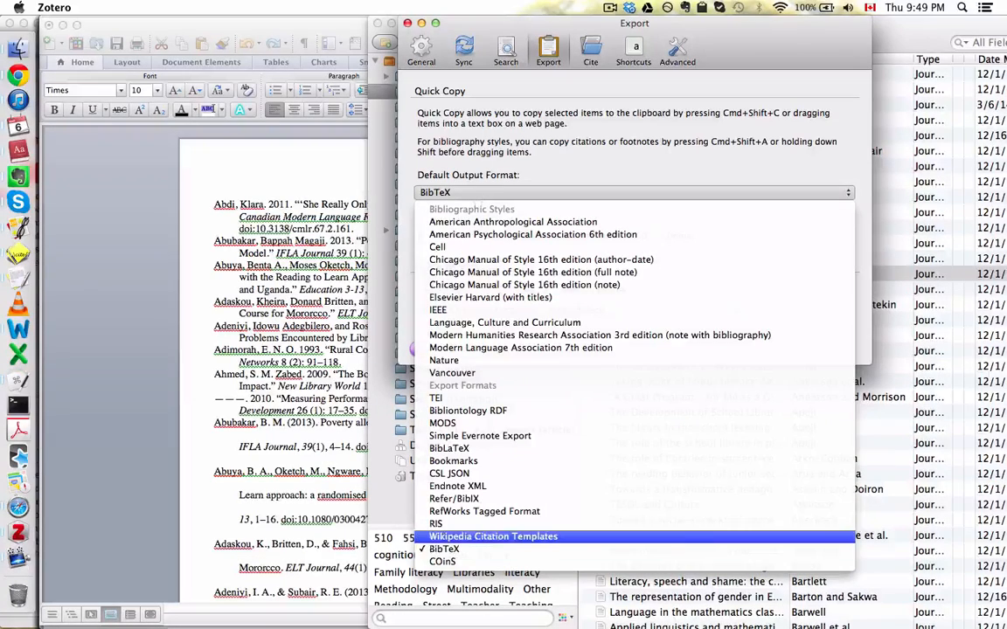
pyautogui.click(489, 537)
pyautogui.scroll(-10, 327, 350)
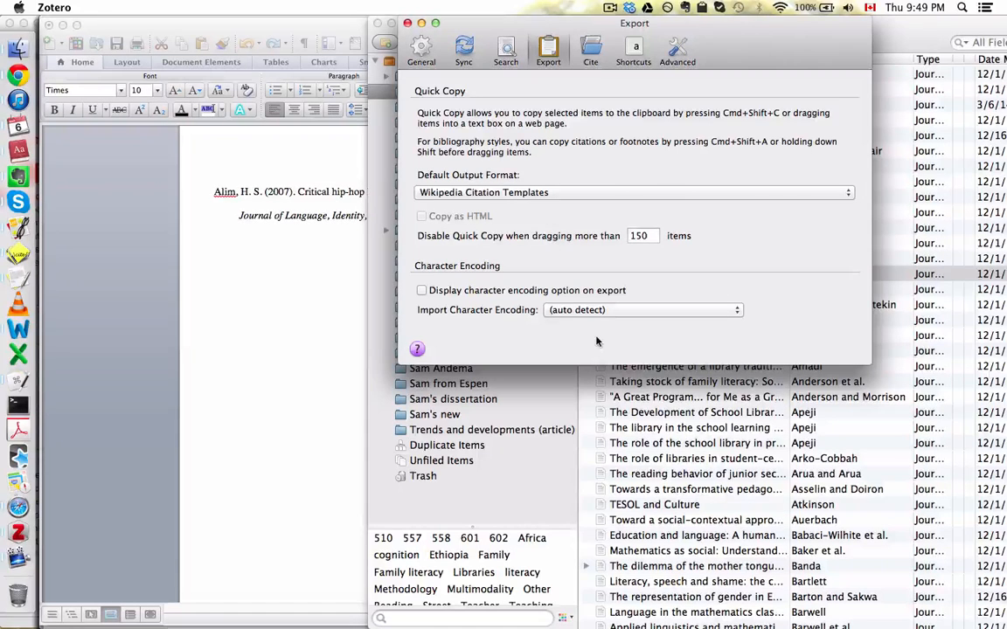
pyautogui.press('super+w')
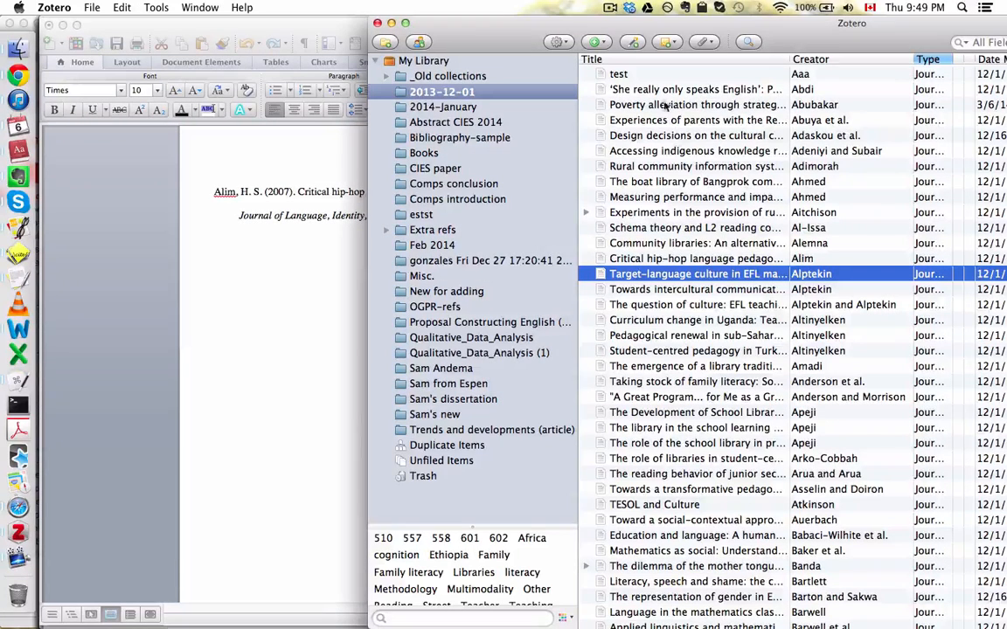
# - Insert the articles from "She really only speaks English" through "Target-language culture in EFL" into the Word document after the last APA reference
pyautogui.keyDown('shift'); pyautogui.click(664, 106); pyautogui.keyUp('shift')
pyautogui.keyDown('shift'); pyautogui.click(660, 90); pyautogui.keyUp('shift')
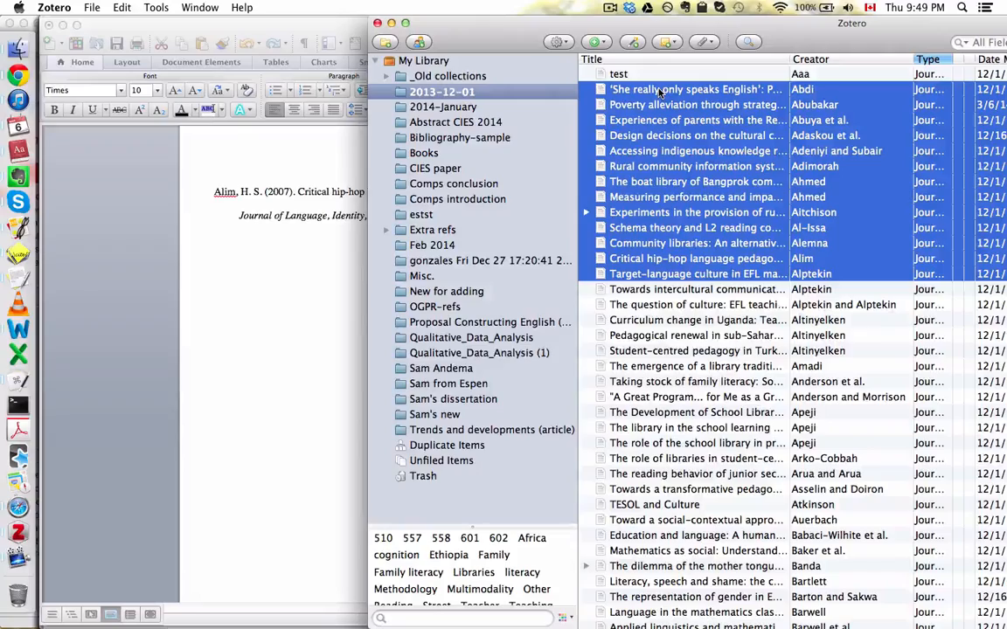
pyautogui.moveTo(660, 92); pyautogui.dragTo(267, 289)
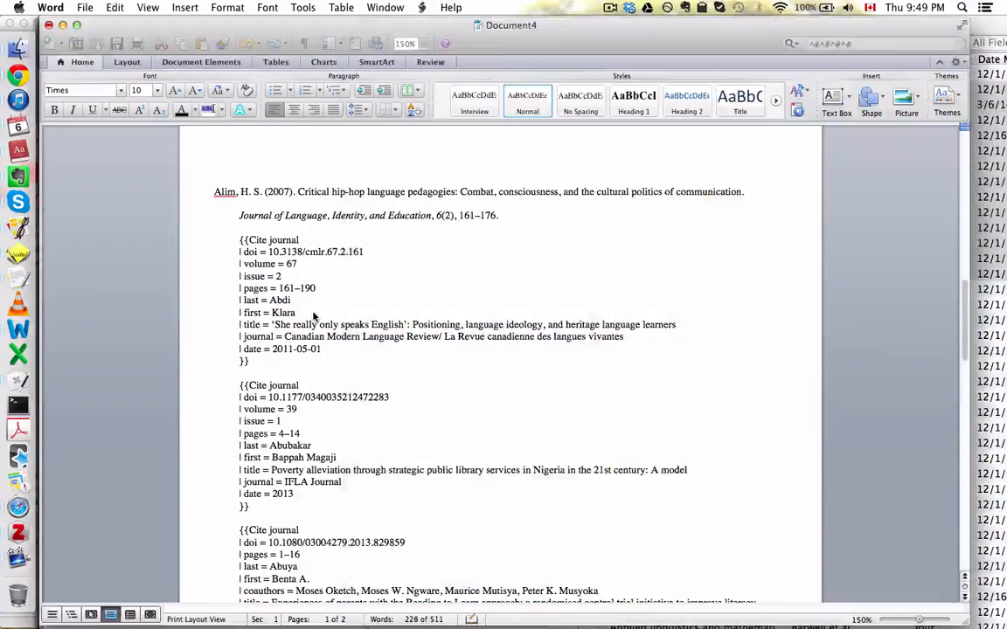
pyautogui.click(355, 298)
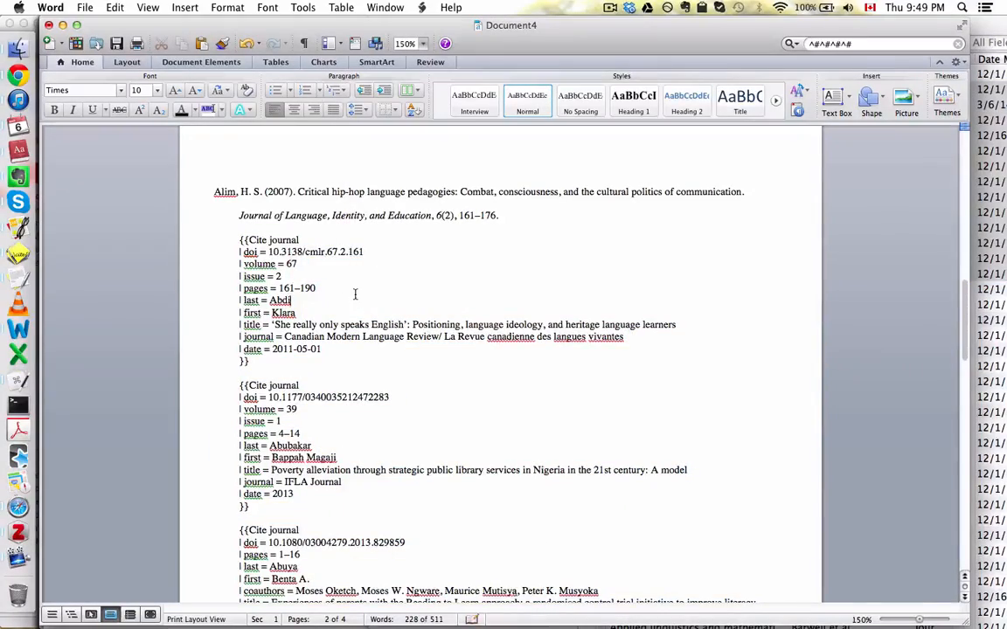
pyautogui.scroll(-10, 355, 295)
pyautogui.scroll(15, 353, 292)
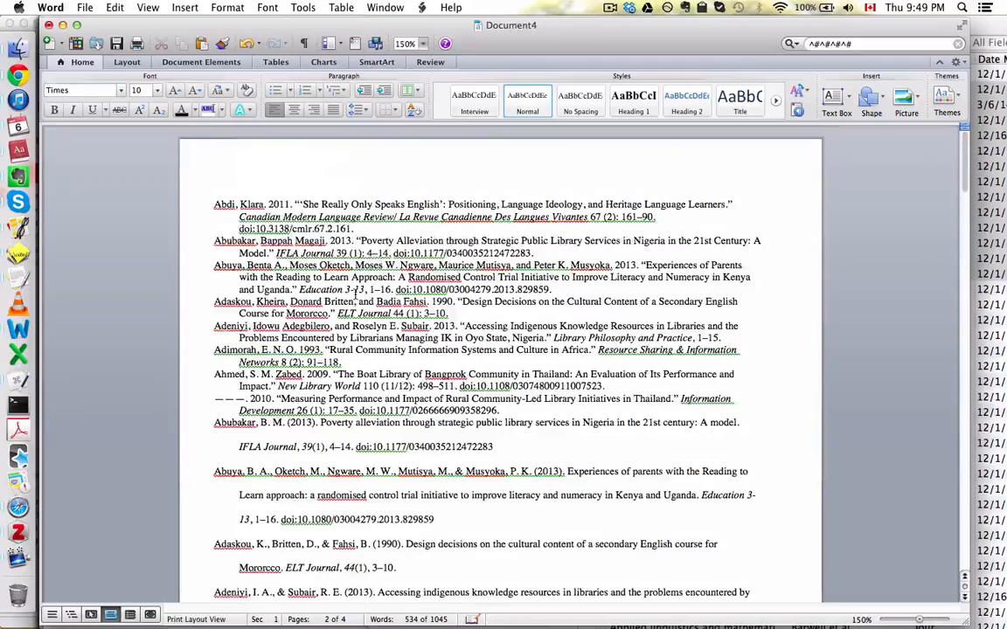
# - Close the Word document without saving, return to Zotero and reposition its window so all three panes are visible
pyautogui.press('super+w')
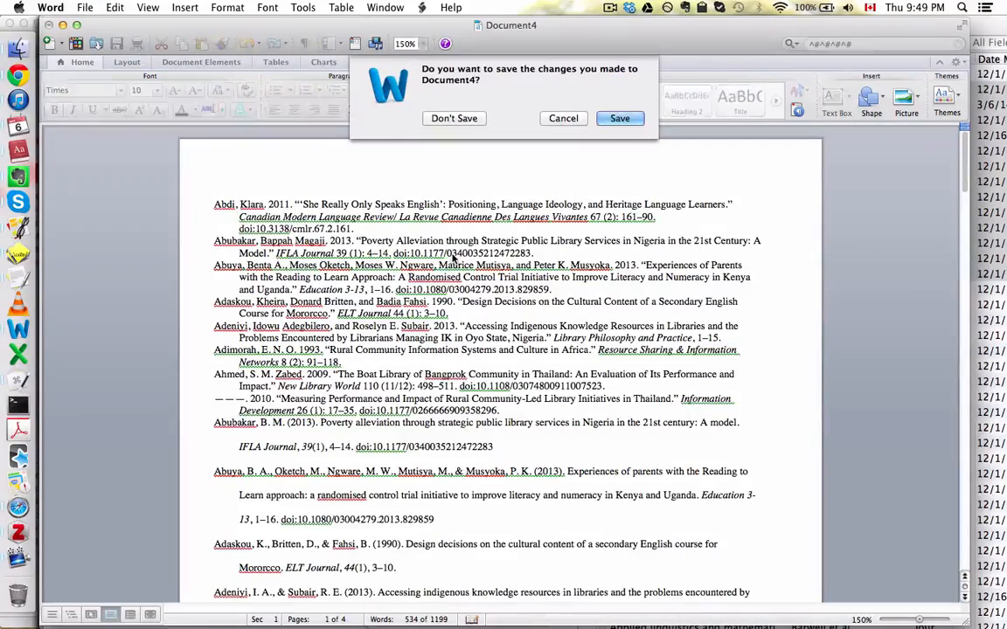
pyautogui.click(454, 118)
pyautogui.press('super+Tab')
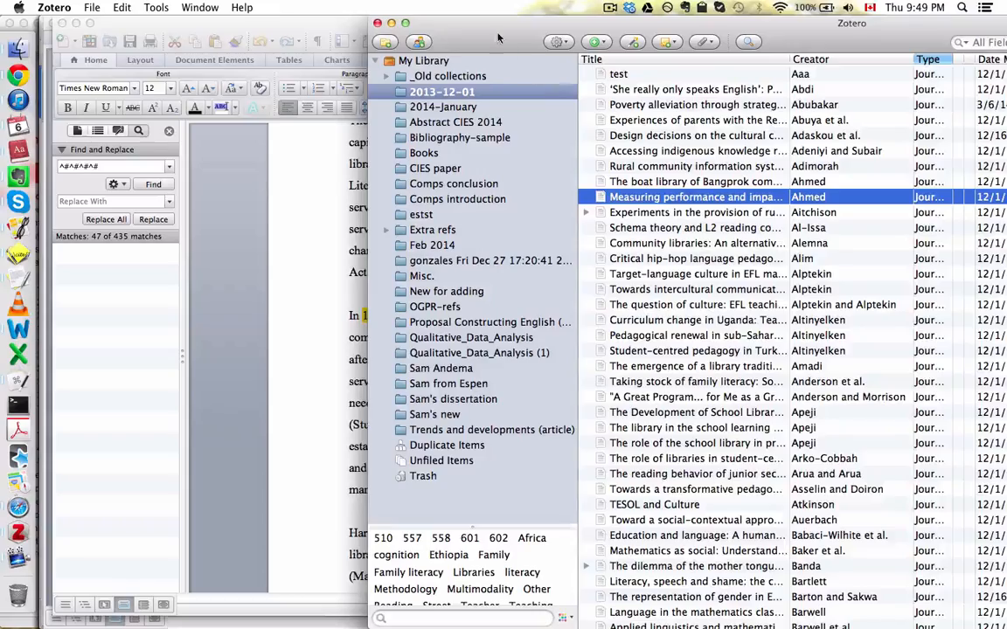
pyautogui.moveTo(498, 37); pyautogui.dragTo(165, 4)
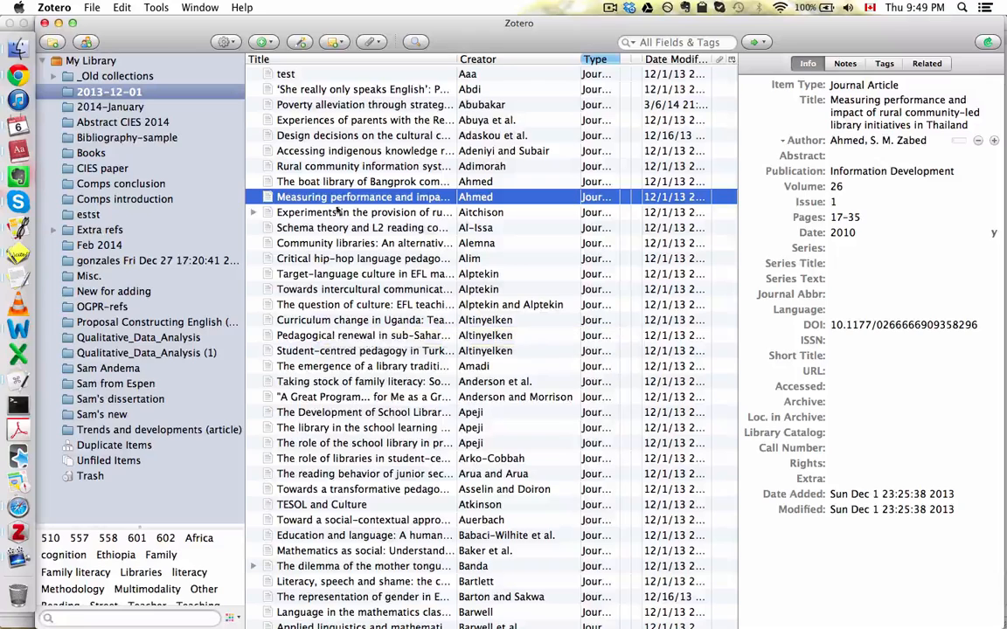
# - Examine the import and export, new item, note and attachment options, selecting the article "She really only speaks English" along the way
pyautogui.click(230, 43)
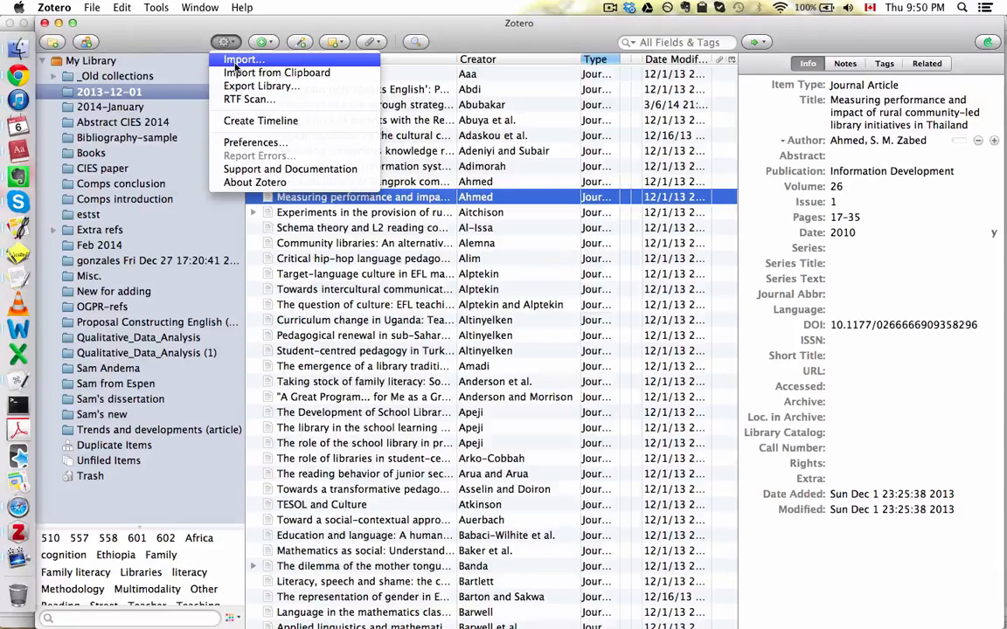
pyautogui.press('Escape')
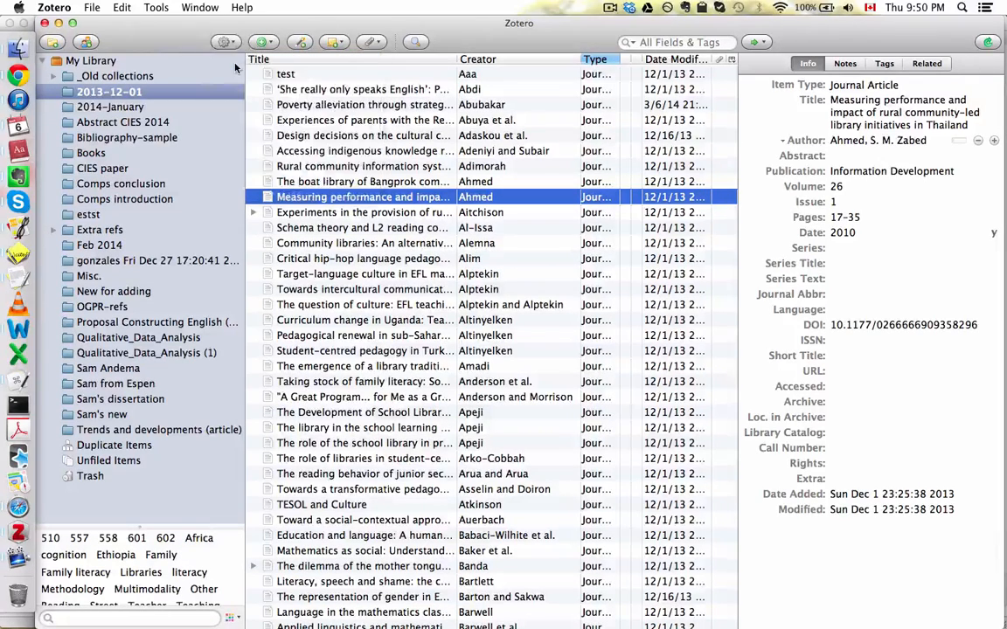
pyautogui.click(365, 123)
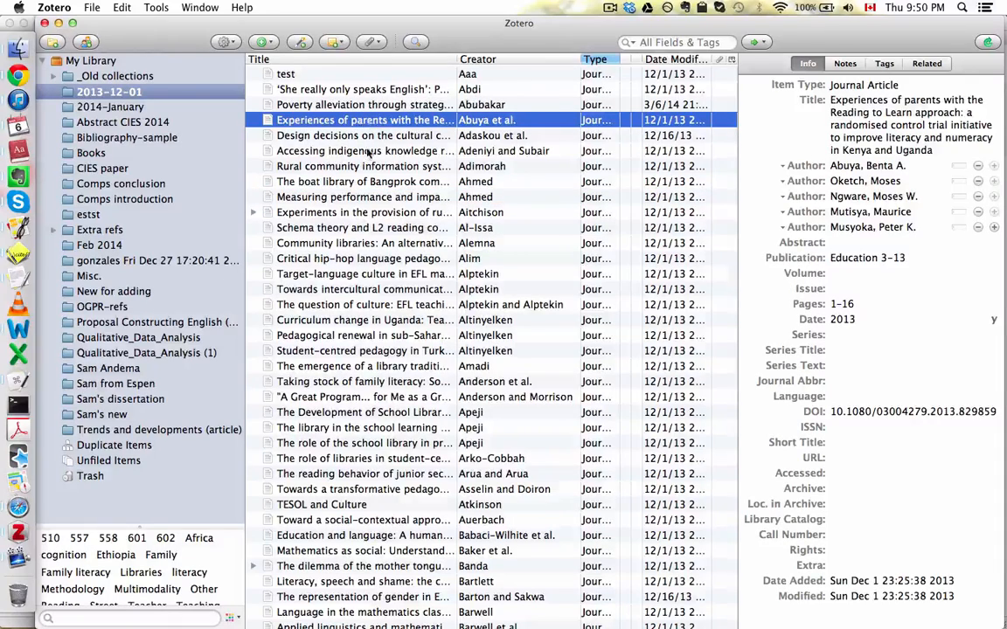
pyautogui.press('Up')
pyautogui.press('Up')
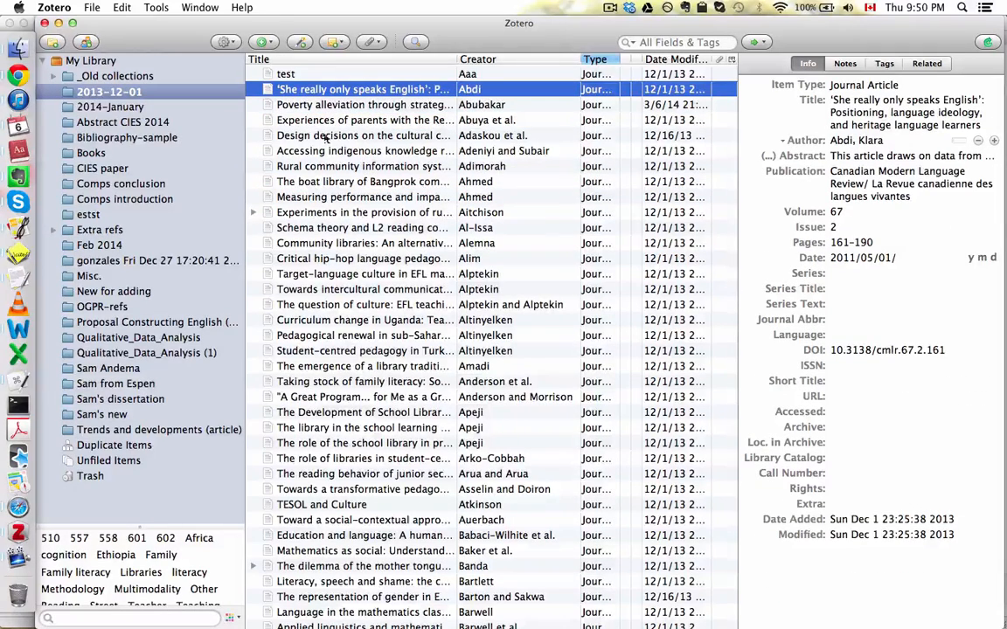
pyautogui.click(264, 42)
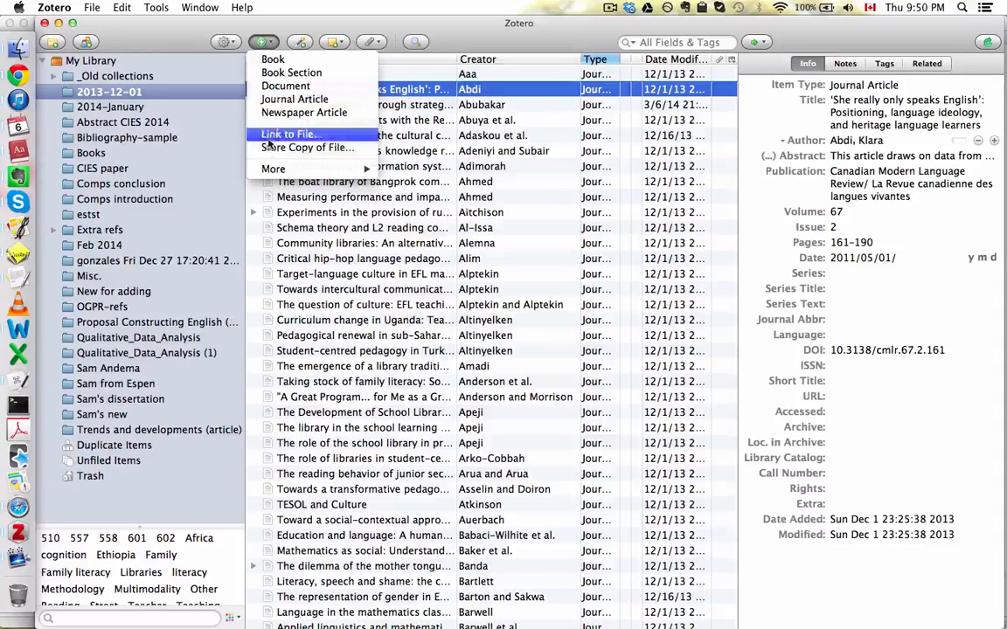
pyautogui.click(262, 28)
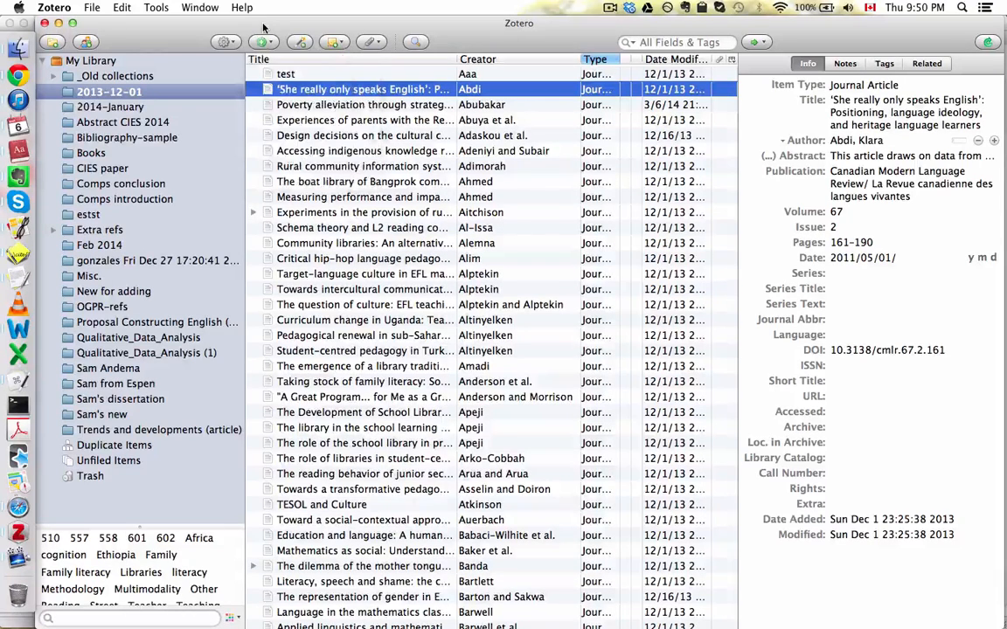
pyautogui.click(334, 42)
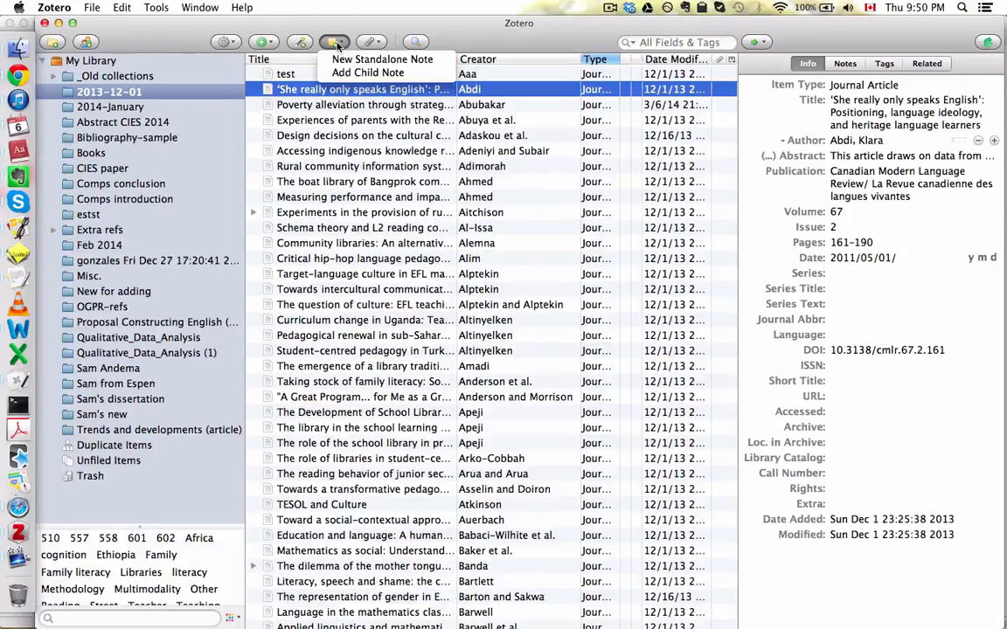
pyautogui.click(337, 42)
pyautogui.click(377, 42)
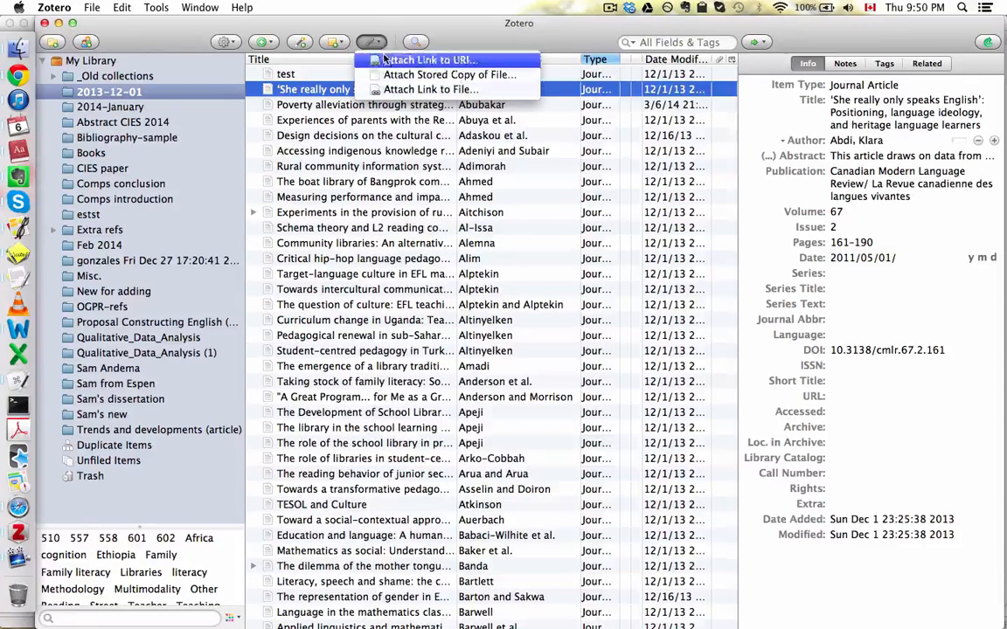
pyautogui.click(372, 20)
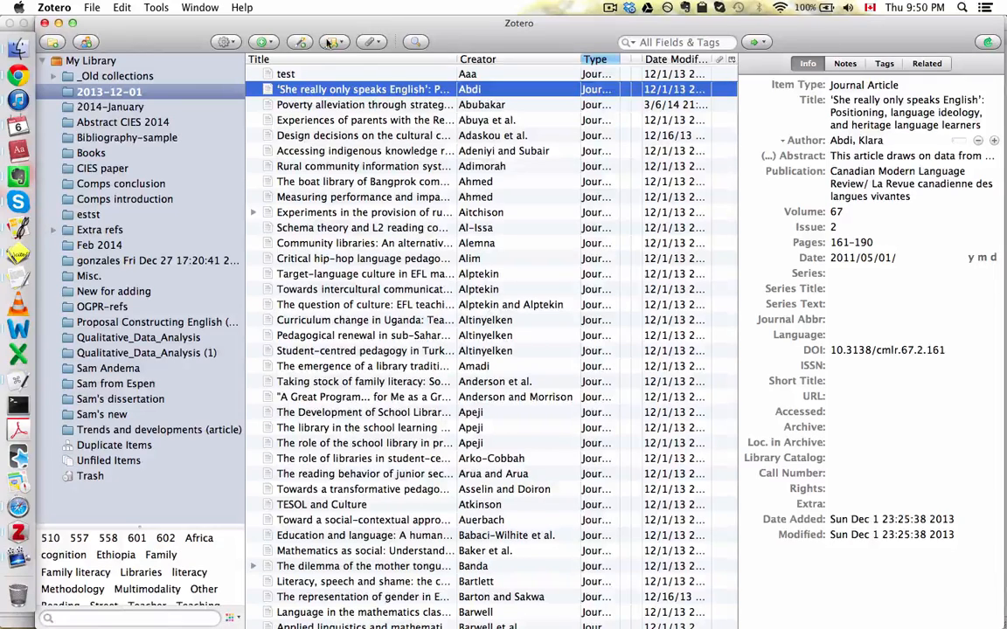
# - Open the ISBN, DOI or PMID lookup in Zotero, switch to Chrome and search Google for "bourdieu" in a new tab
pyautogui.click(300, 43)
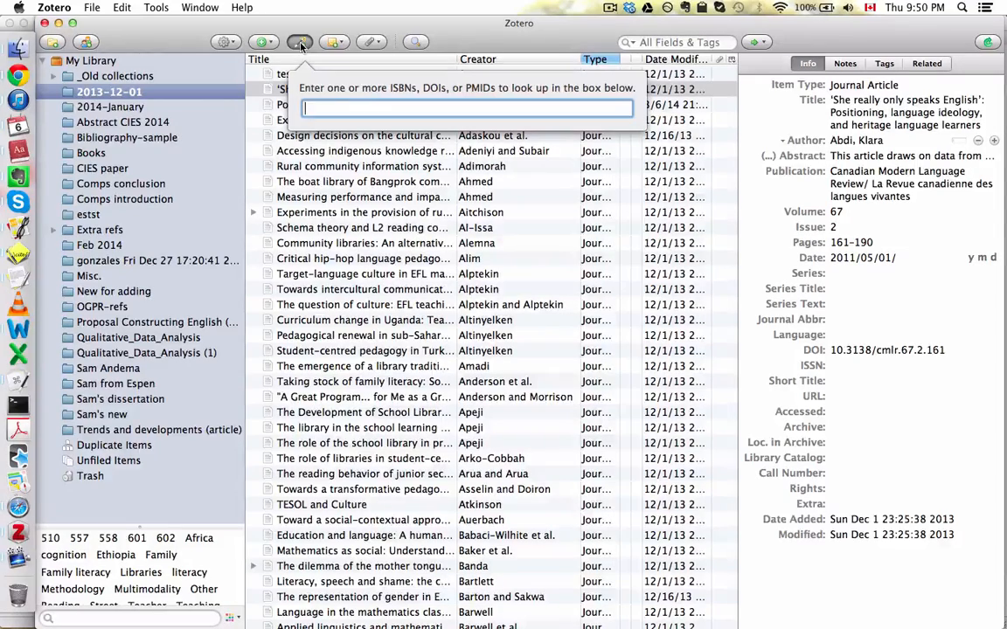
pyautogui.press('super+Tab')
pyautogui.press('super+Tab')
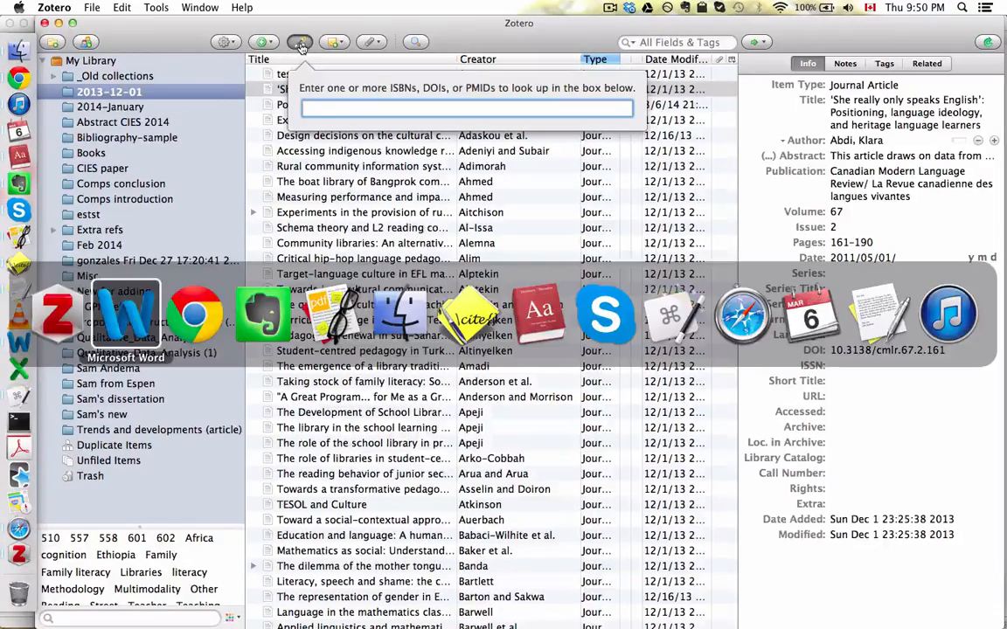
pyautogui.press('super+t')
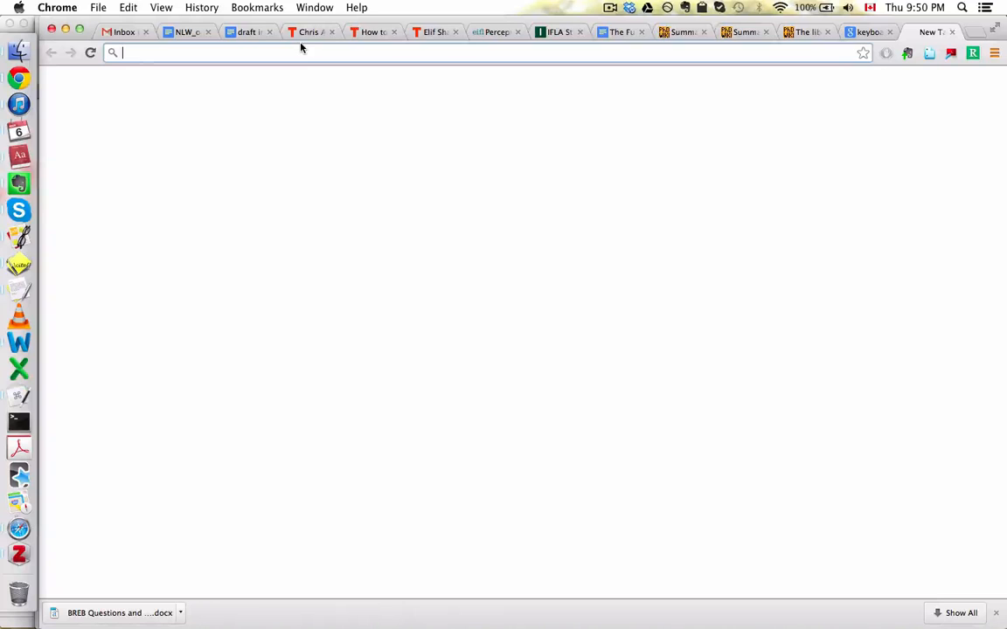
pyautogui.write('bourd')
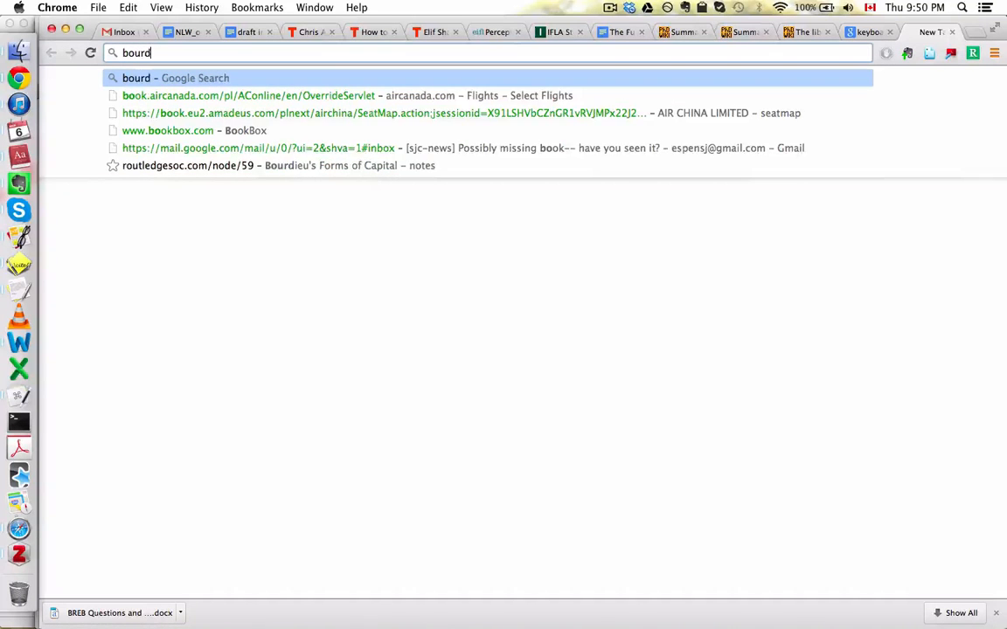
pyautogui.press('Down')
pyautogui.press('Down')
pyautogui.press('Down')
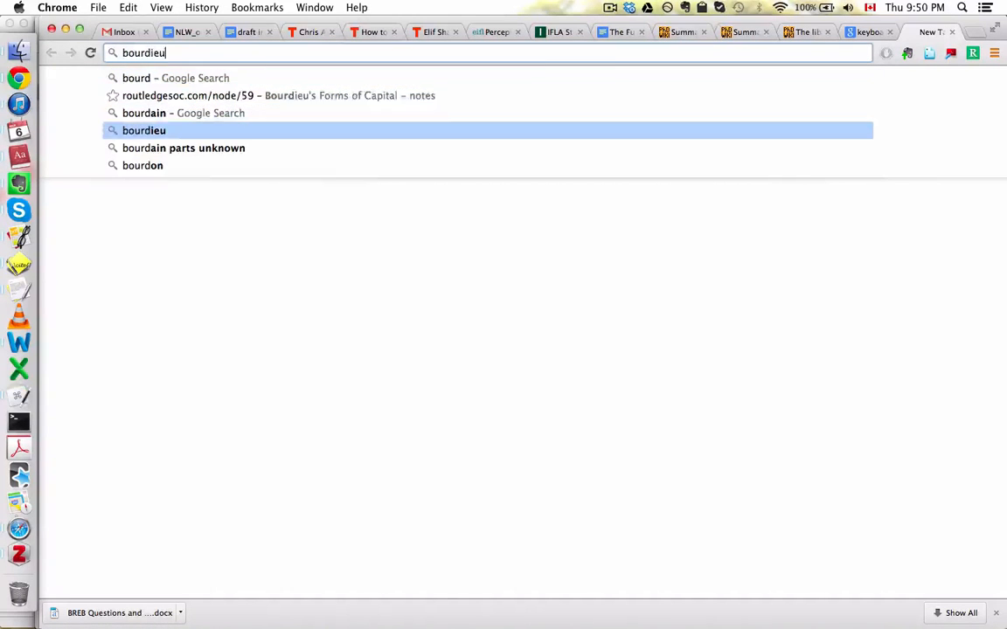
pyautogui.press('Return')
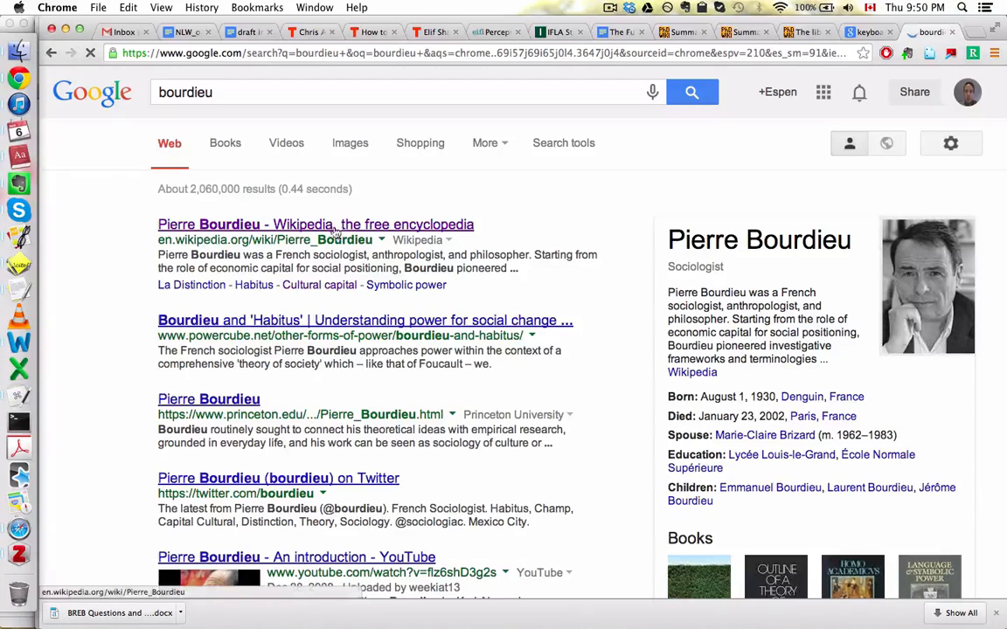
# - Find Bourdieu's book Distinction through the Google results and open its Amazon page
pyautogui.scroll(-5, 424, 372)
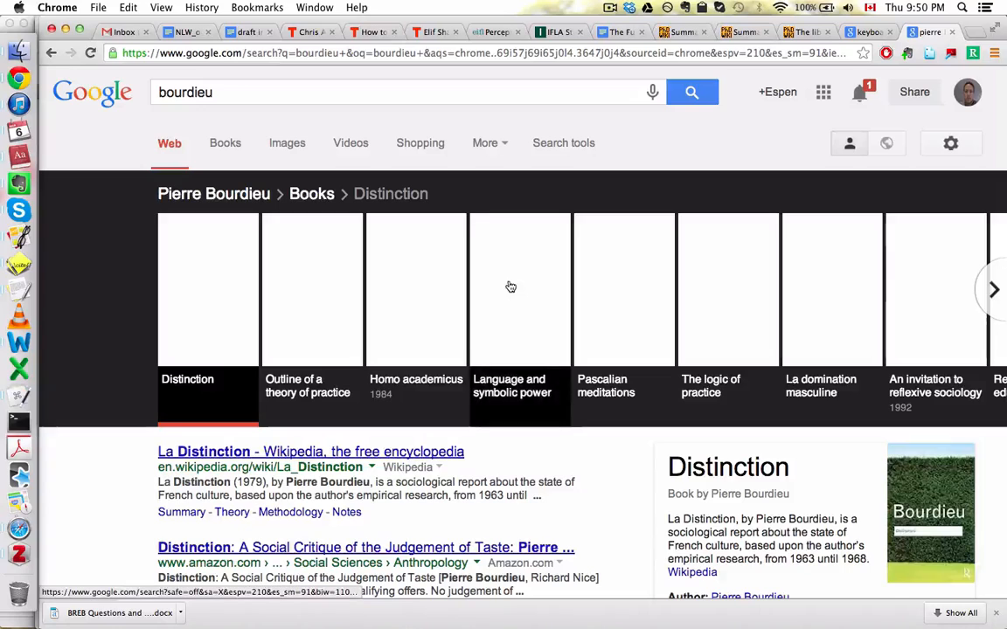
pyautogui.scroll(-3, 582, 476)
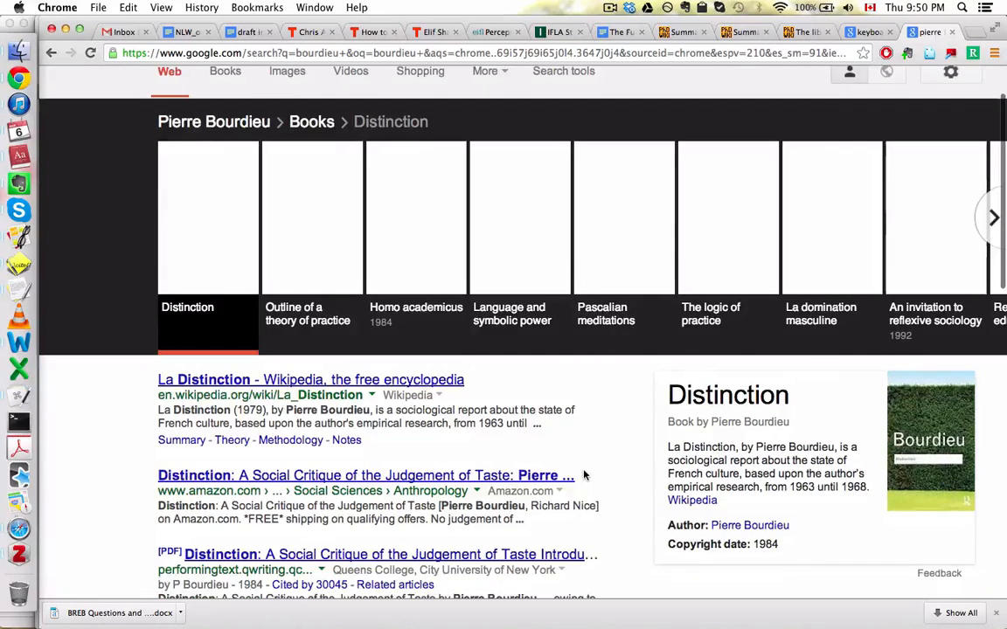
pyautogui.scroll(-2, 585, 475)
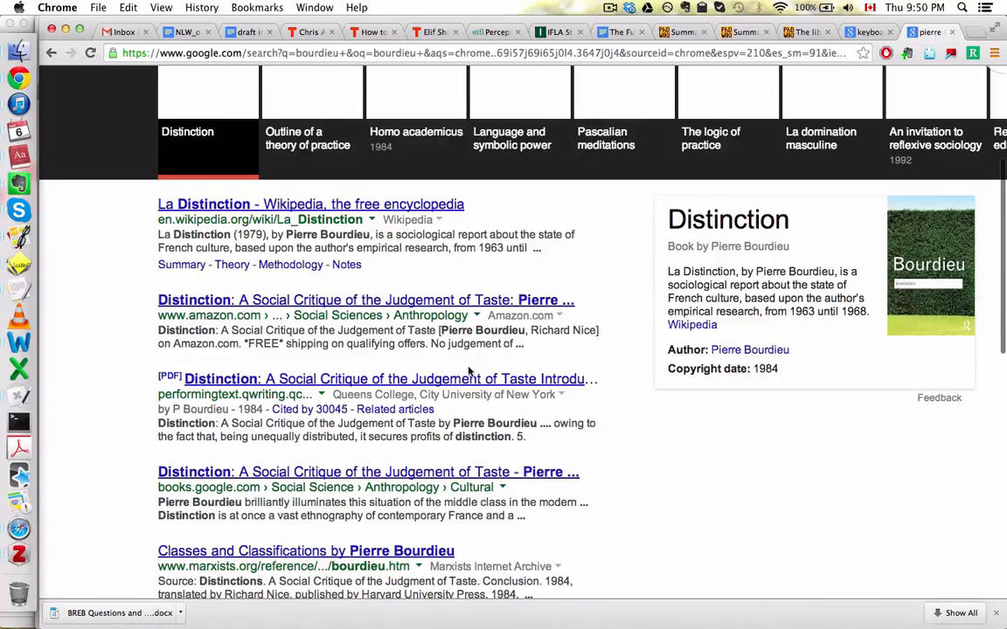
pyautogui.click(428, 300)
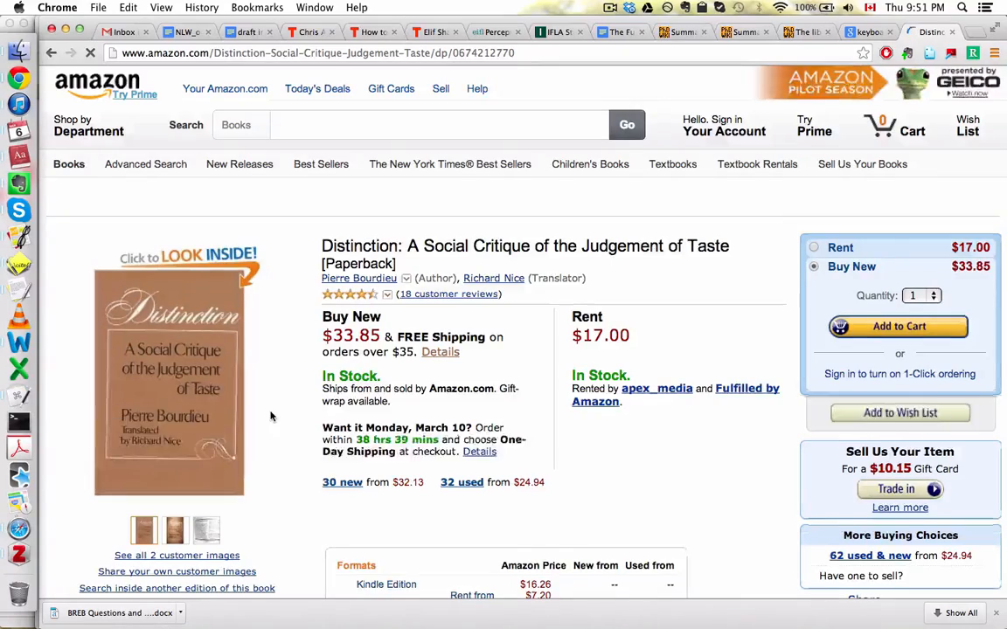
pyautogui.scroll(-5, 270, 411)
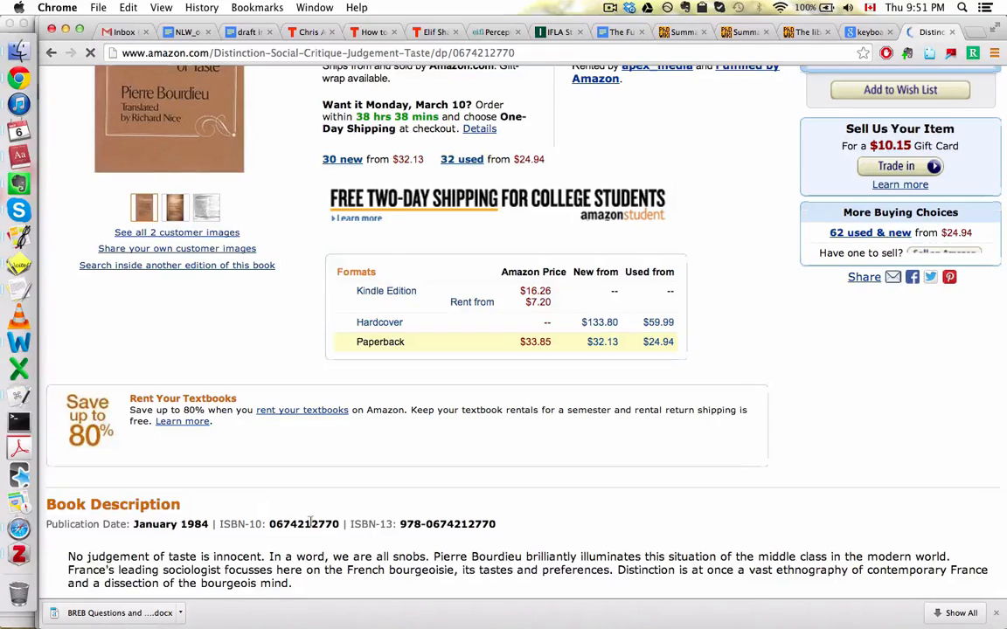
pyautogui.doubleClick(306, 524)
pyautogui.press('super+c')
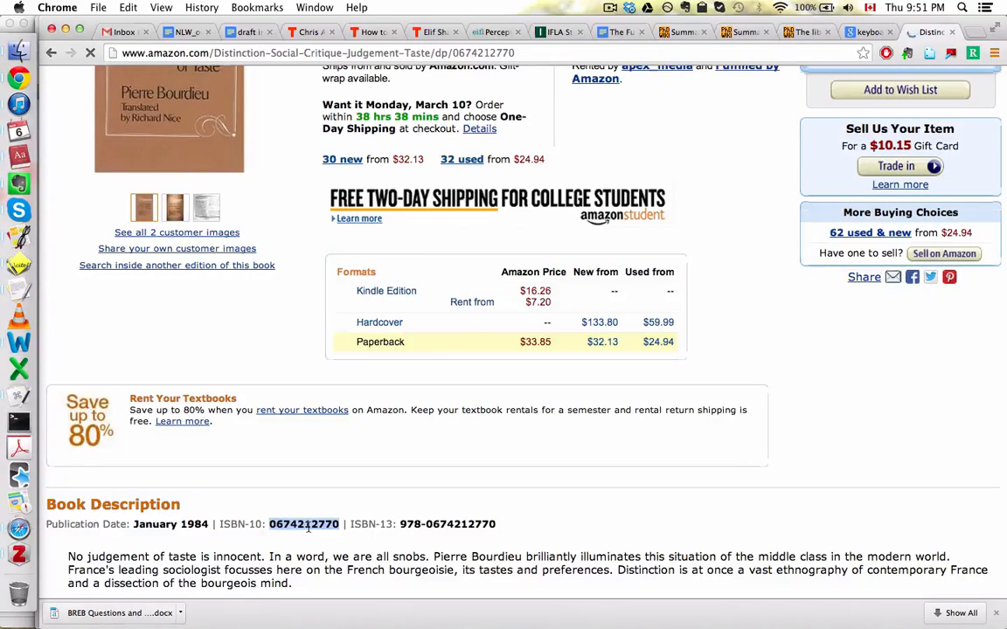
pyautogui.press('super+Tab')
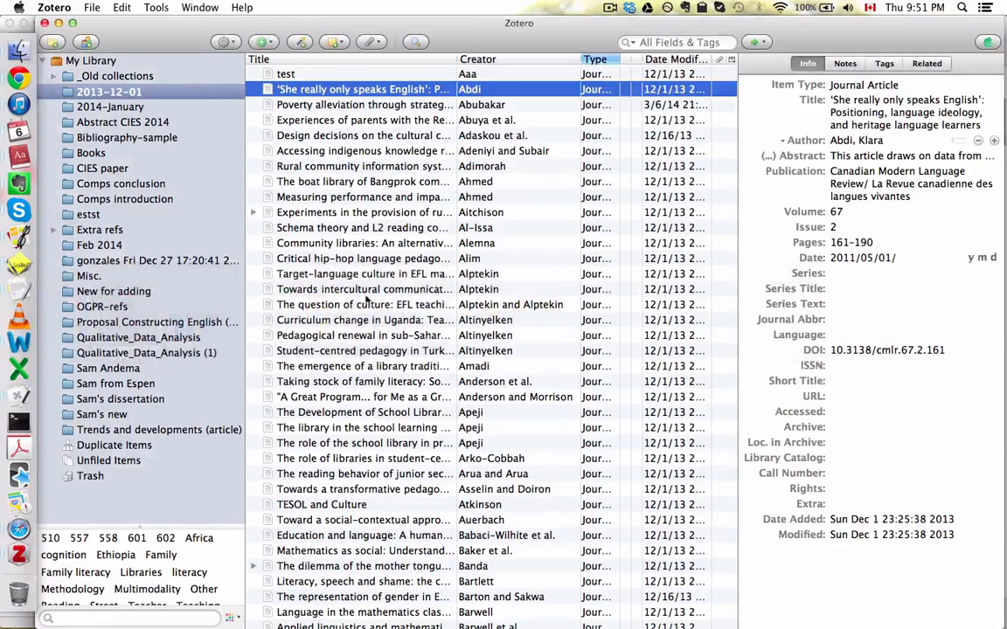
pyautogui.click(299, 42)
pyautogui.press('super+v')
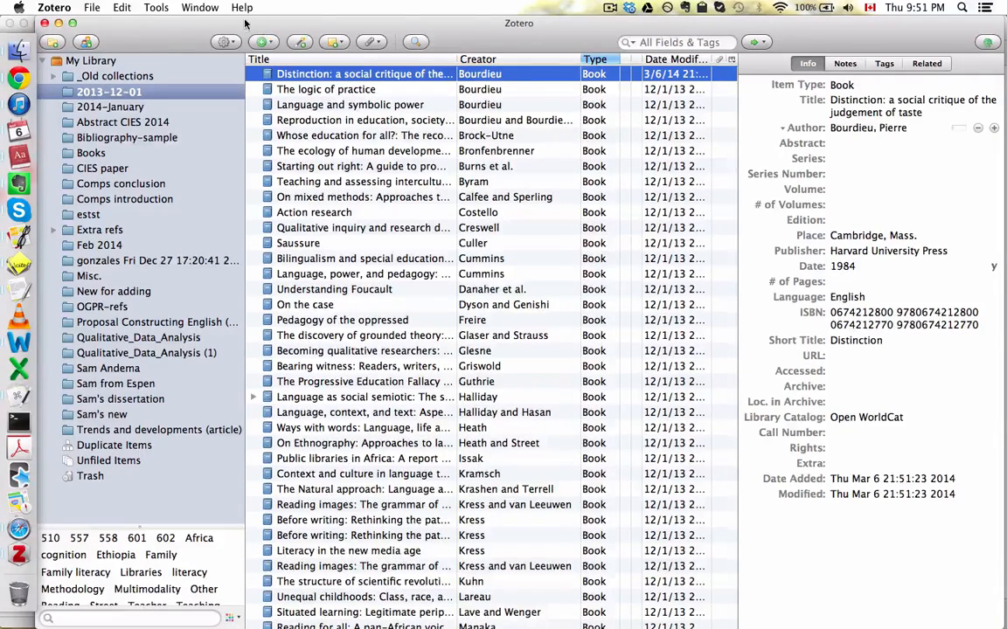
# - Insert the Distinction reference from Zotero into the Word document above the paragraph starting "In 1955" and remove it again
pyautogui.moveTo(245, 24); pyautogui.dragTo(597, 23)
pyautogui.press('super+Tab')
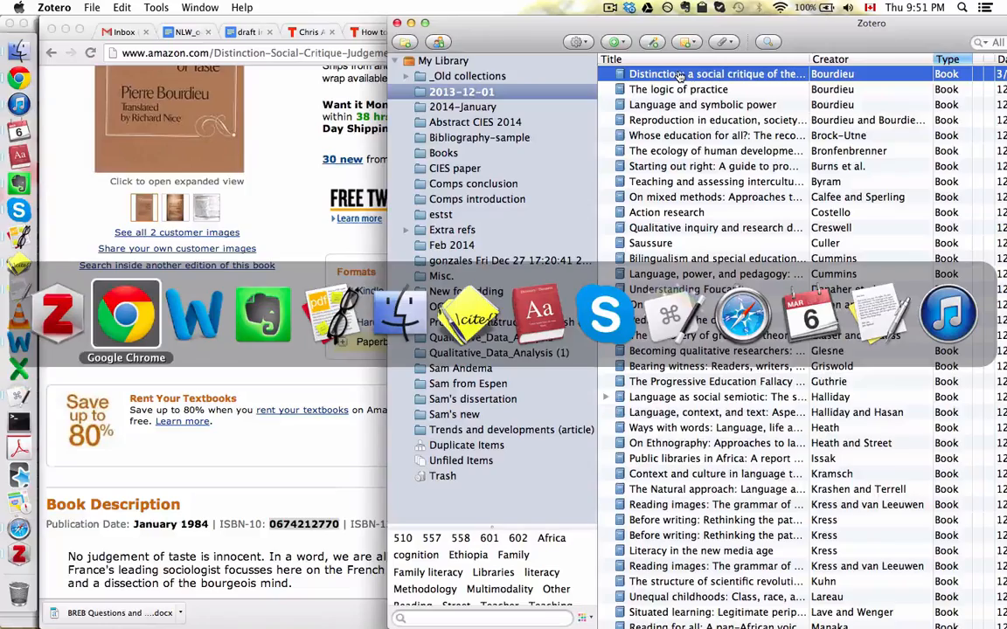
pyautogui.press('super+Tab')
pyautogui.press('super+Tab')
pyautogui.press('super+Tab')
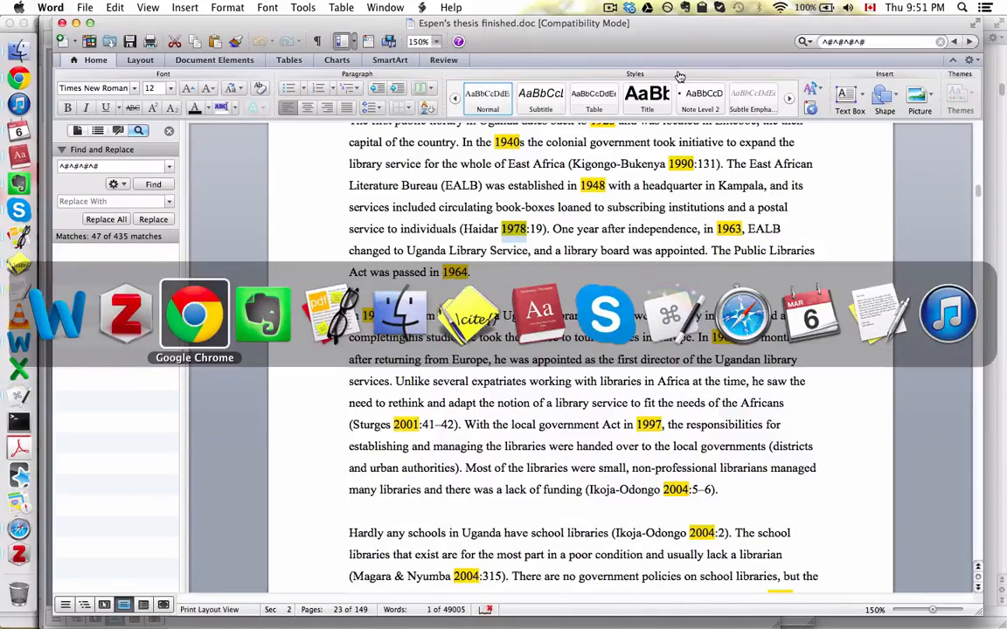
pyautogui.press('super+shift+Tab')
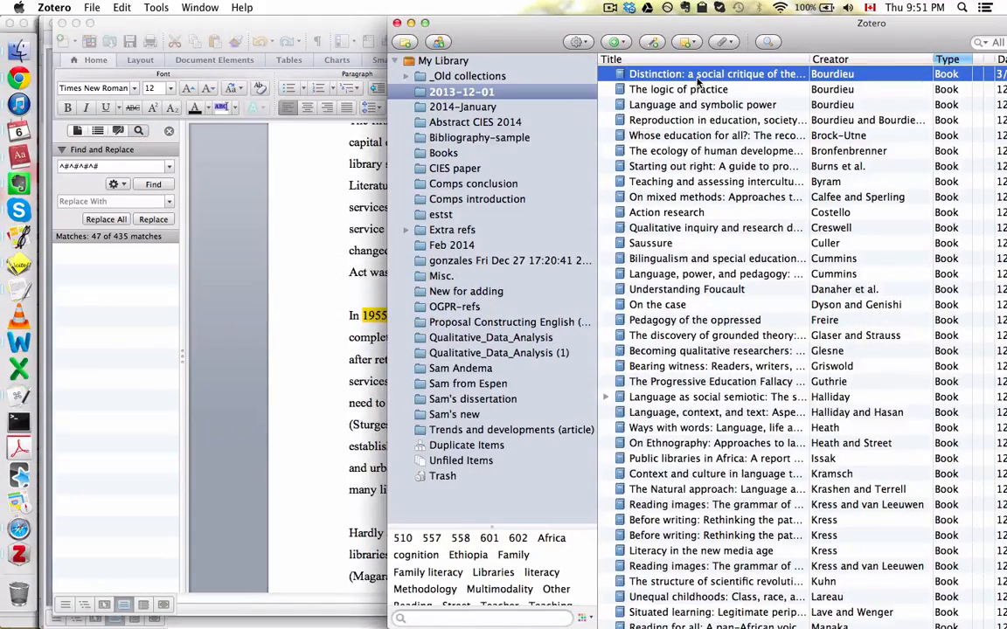
pyautogui.moveTo(698, 81); pyautogui.dragTo(353, 301)
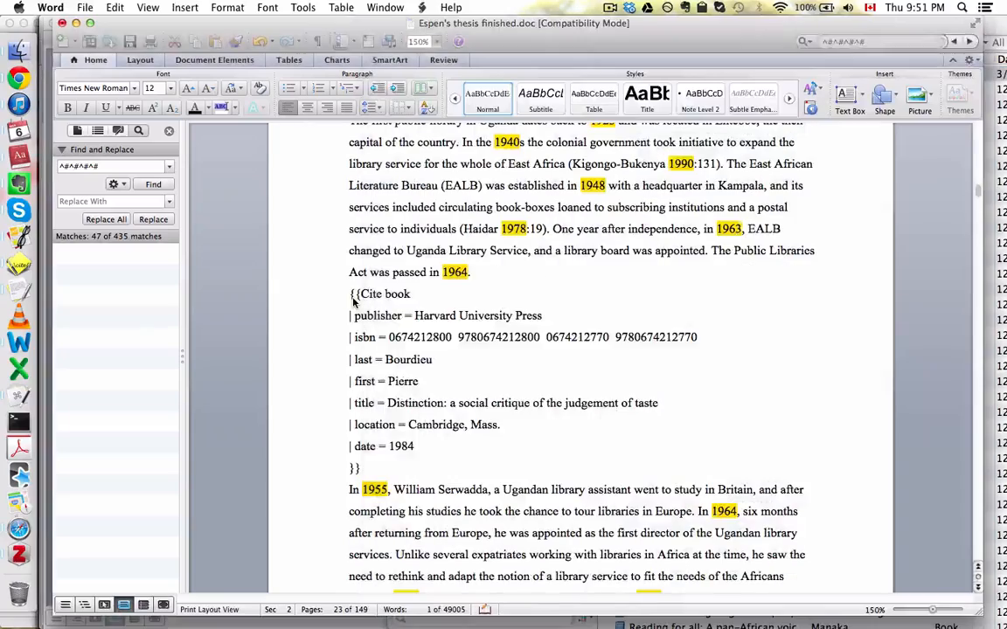
pyautogui.press('BackSpace')
# - Return to Zotero and set the Quick Copy default output format to American Psychological Association 6th edition
pyautogui.press('super+Tab')
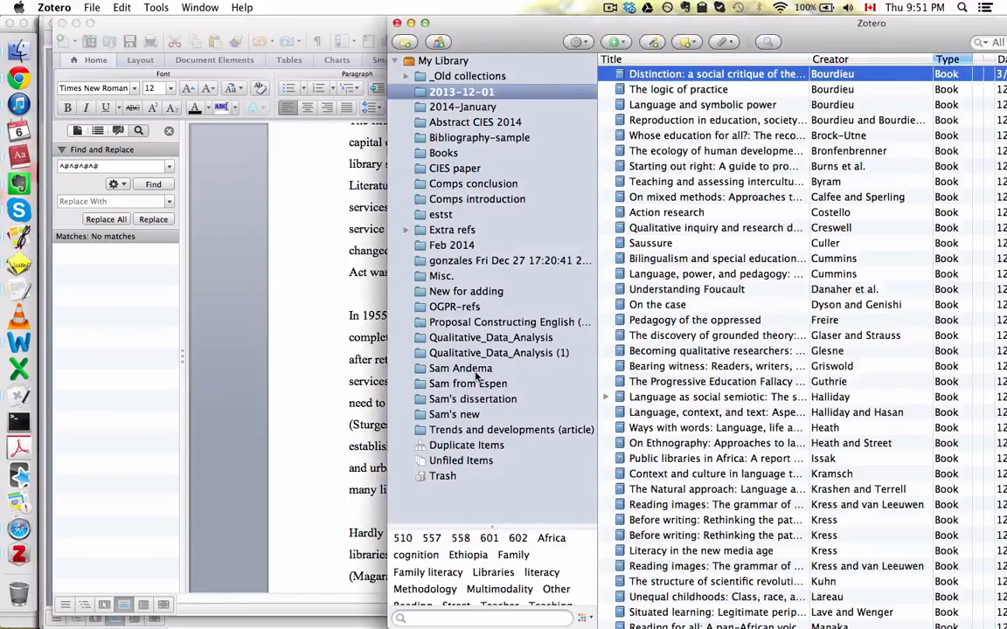
pyautogui.press('super+comma')
pyautogui.click(520, 191)
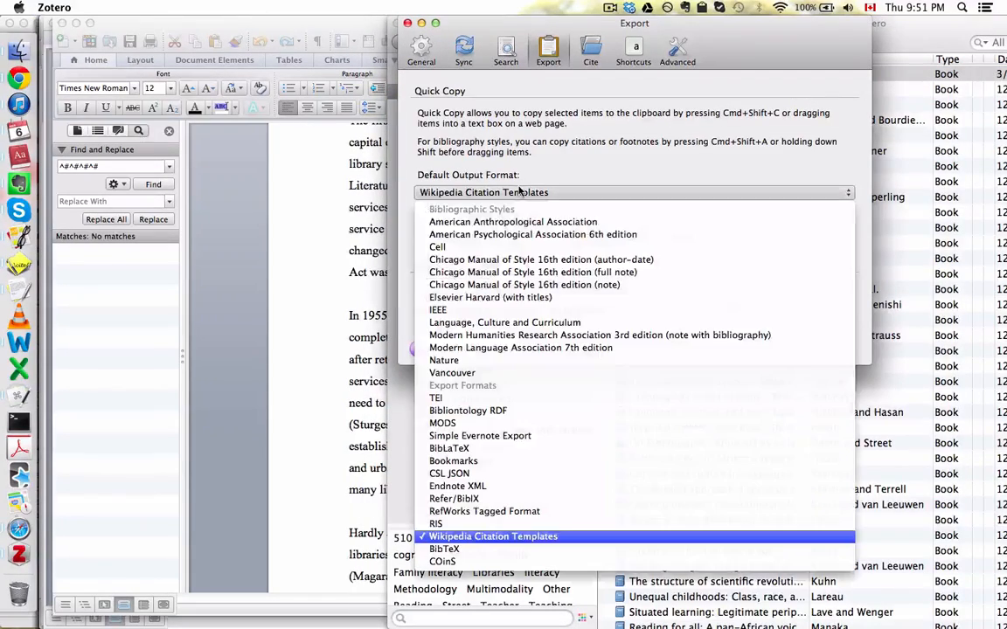
pyautogui.press('Down')
pyautogui.press('Down')
pyautogui.press('Down')
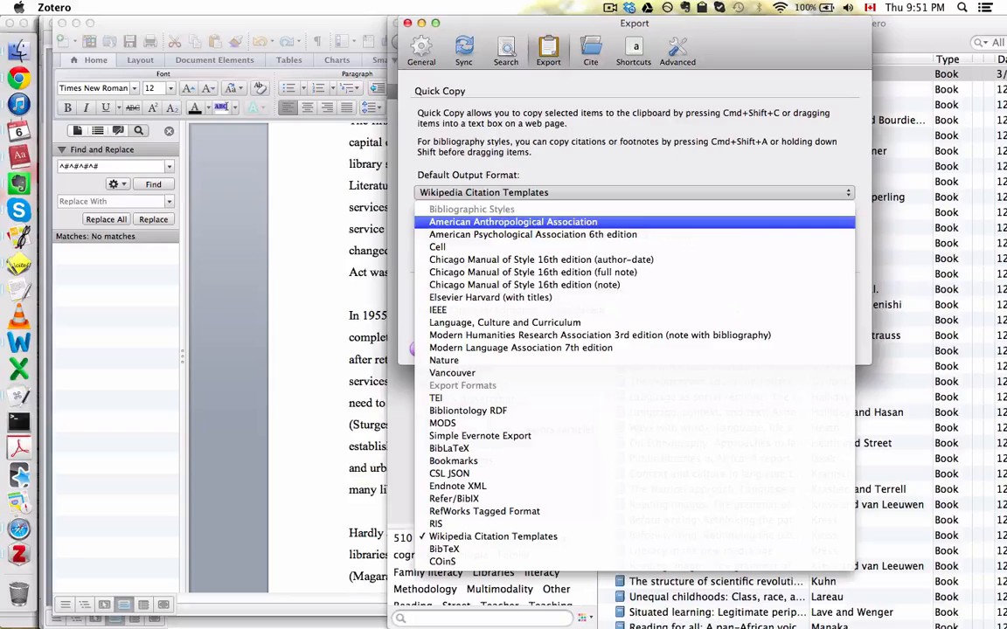
pyautogui.press('Down')
pyautogui.press('Return')
# - Close the Zotero preferences and reposition the Zotero window so all three panes are visible
pyautogui.press('super+Tab')
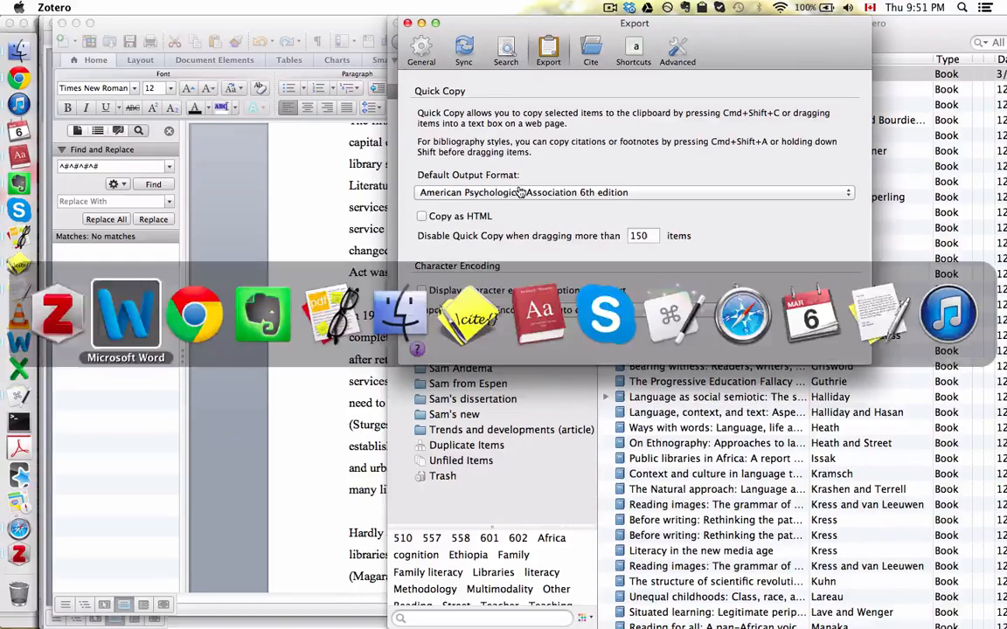
pyautogui.press('super+shift+Tab')
pyautogui.press('super+Tab')
pyautogui.press('super+Tab')
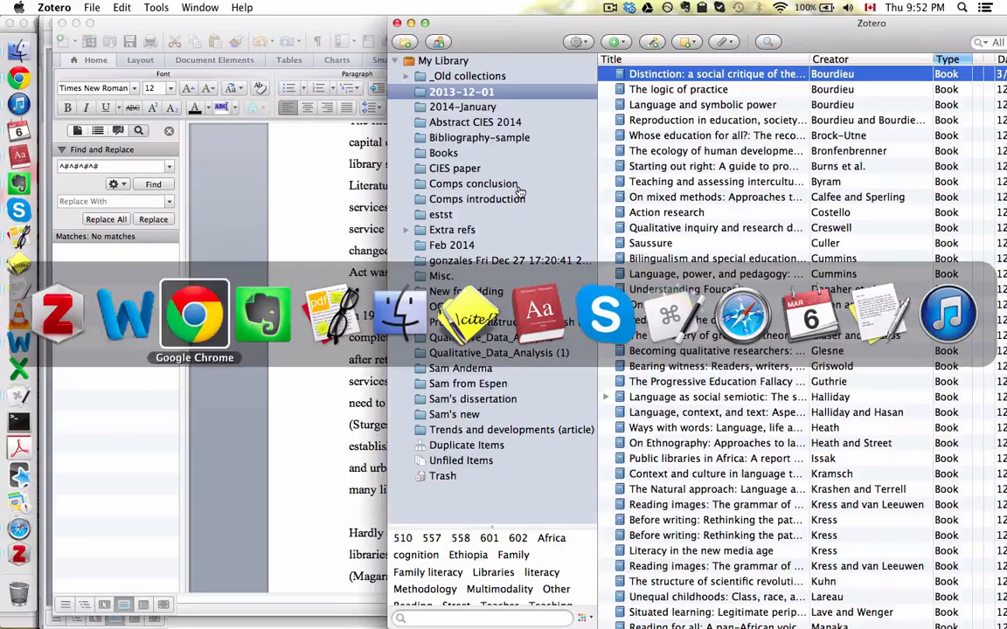
pyautogui.press('super+shift+Tab')
pyautogui.press('super+shift+Tab')
pyautogui.moveTo(454, 33); pyautogui.dragTo(74, 33)
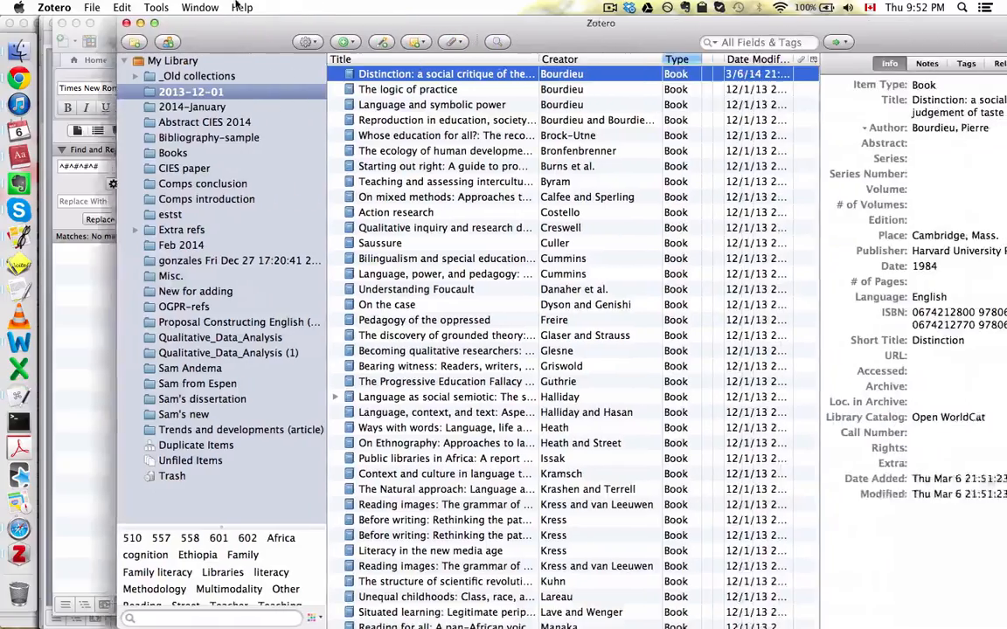
pyautogui.moveTo(128, 5); pyautogui.dragTo(153, 5)
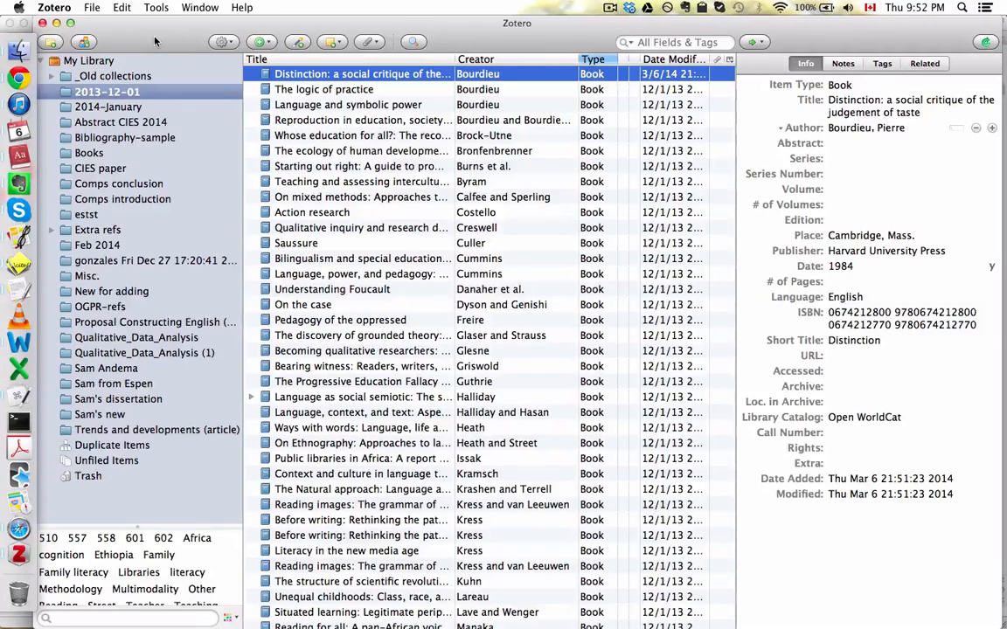
pyautogui.moveTo(155, 41); pyautogui.dragTo(158, 41)
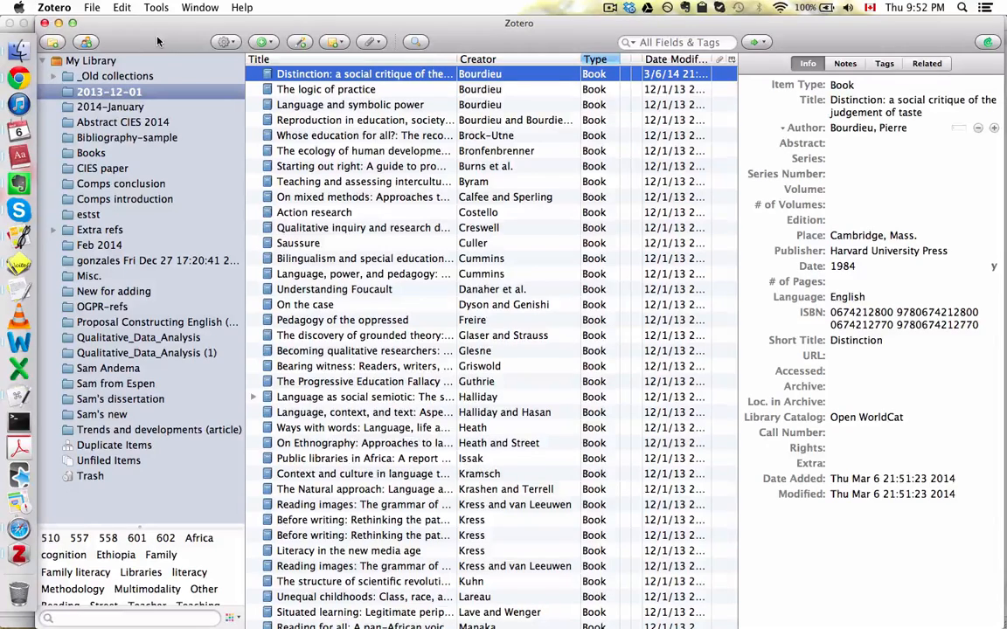
# - Switch to Chrome and open scholar.google.ca in a new tab
pyautogui.press('super+Tab')
pyautogui.press('super+Tab')
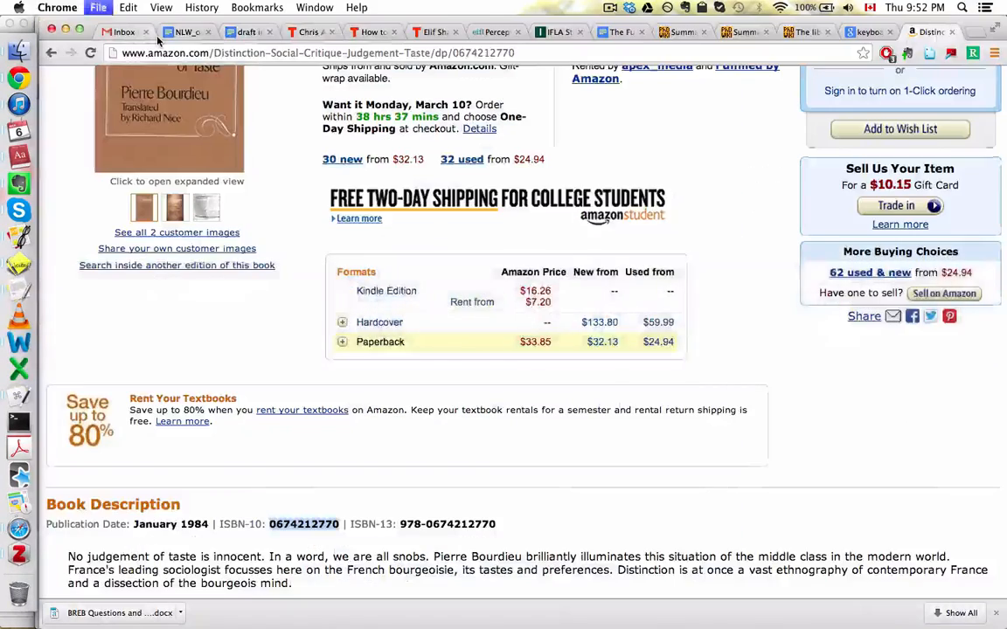
pyautogui.press('super+t')
pyautogui.write('scholar.google.ca')
pyautogui.press('Return')
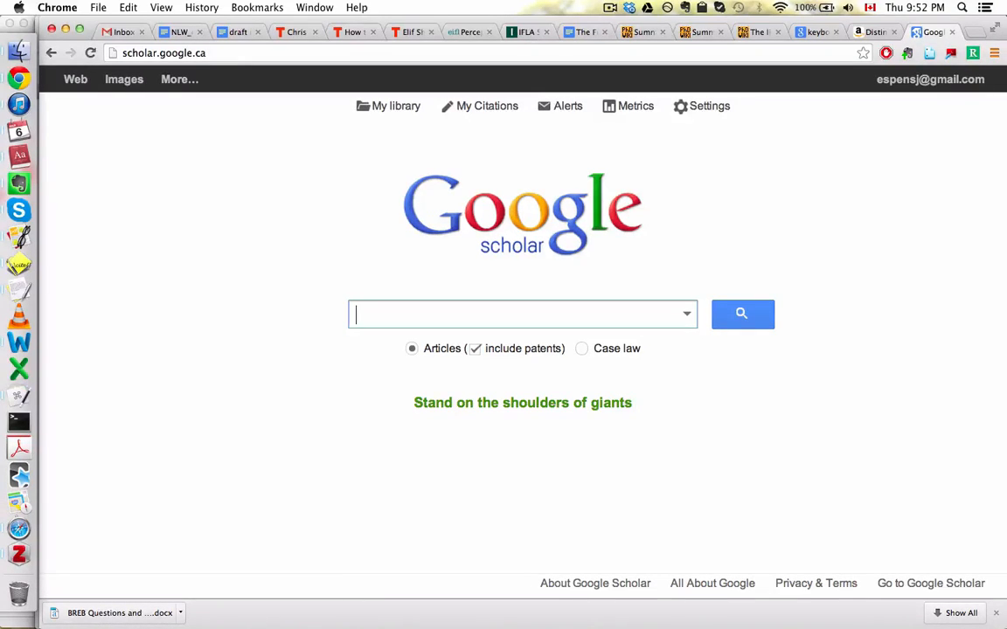
# - Search Google Scholar by author, putting the "author:" operator in front of the researcher's surname
pyautogui.write('fazel')
pyautogui.press('super+Left')
pyautogui.write('authoer')
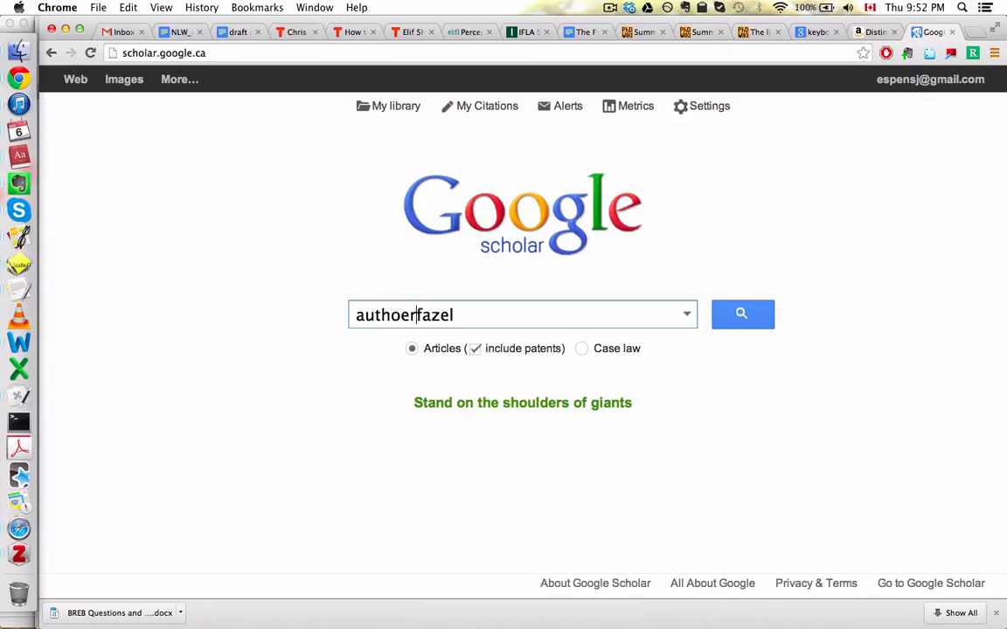
pyautogui.press('BackSpace')
pyautogui.press('BackSpace')
pyautogui.write('r:')
pyautogui.press('Return')
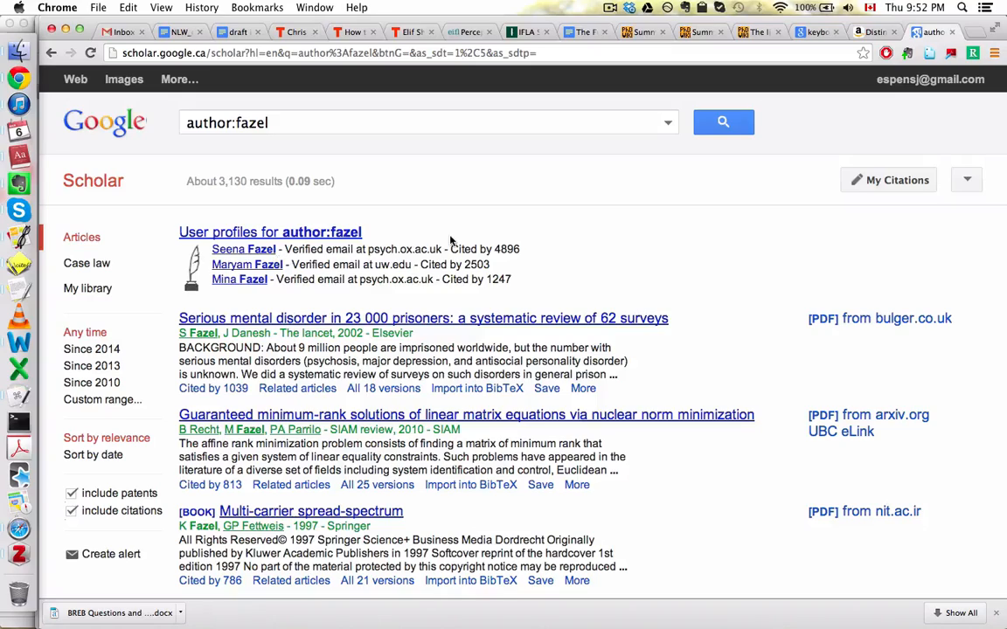
# - Refine the Scholar author search with the researcher's first initial and the keyword "education"
pyautogui.scroll(-3, 600, 224)
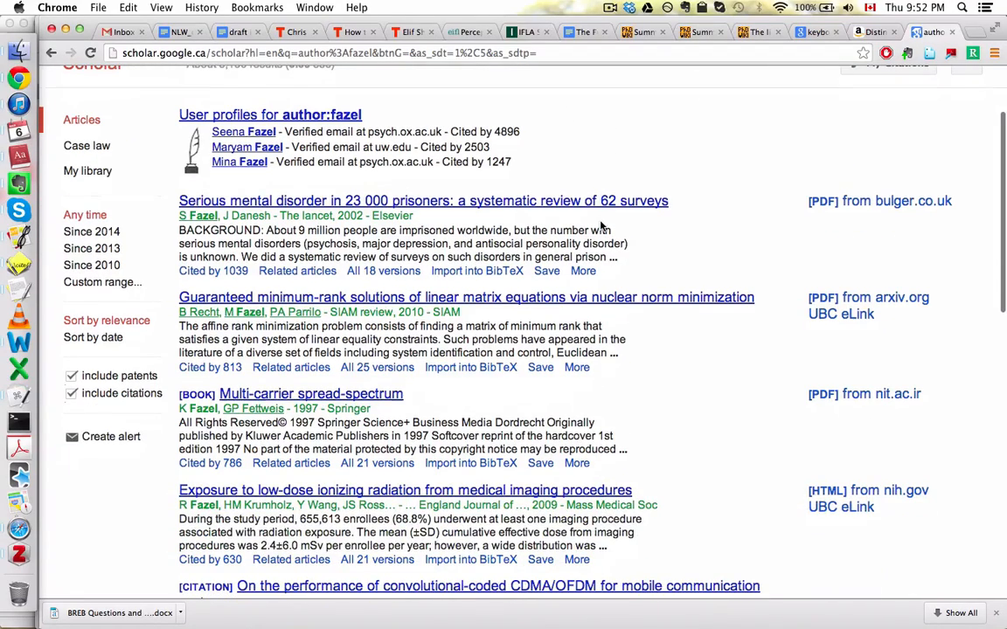
pyautogui.scroll(3, 600, 225)
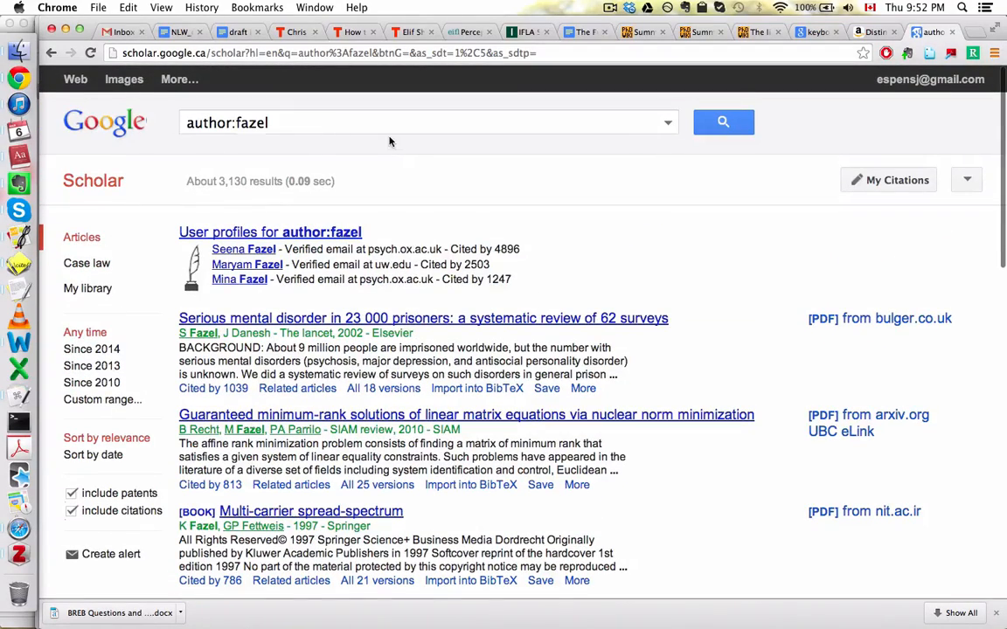
pyautogui.click(369, 123)
pyautogui.write(', i. ')
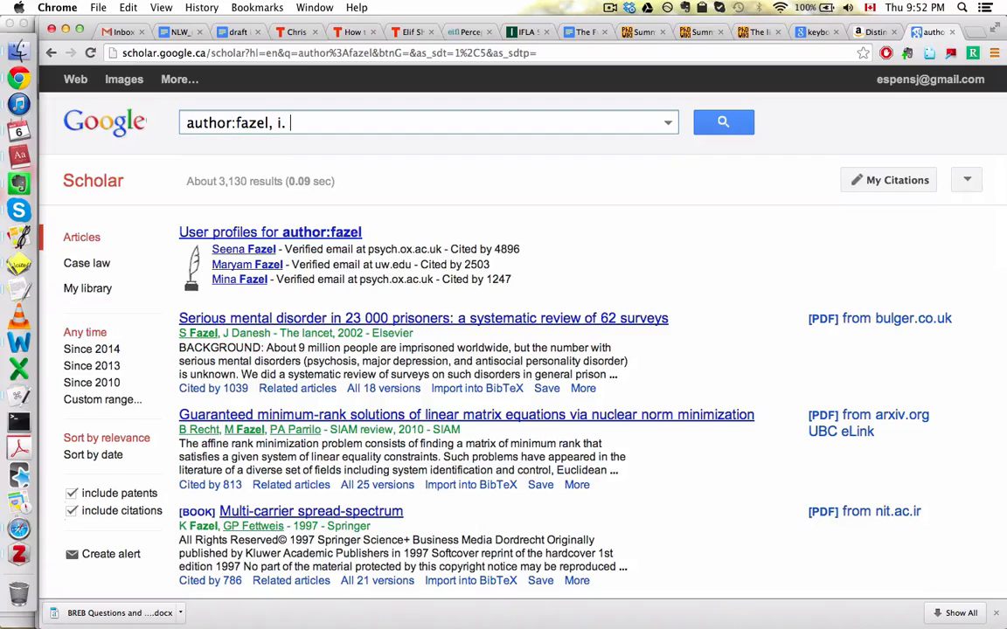
pyautogui.write('education')
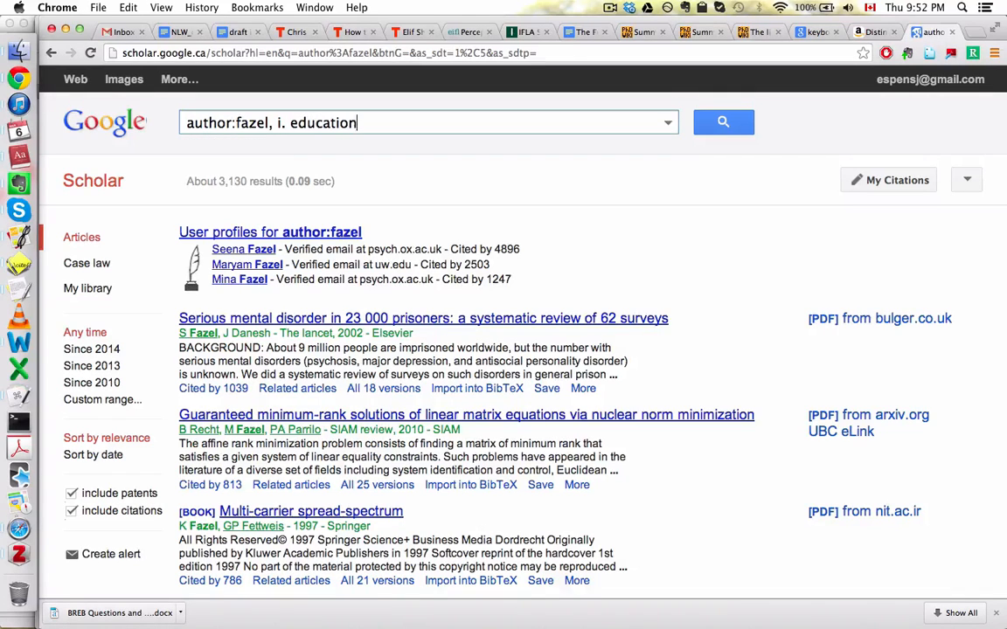
pyautogui.press('Return')
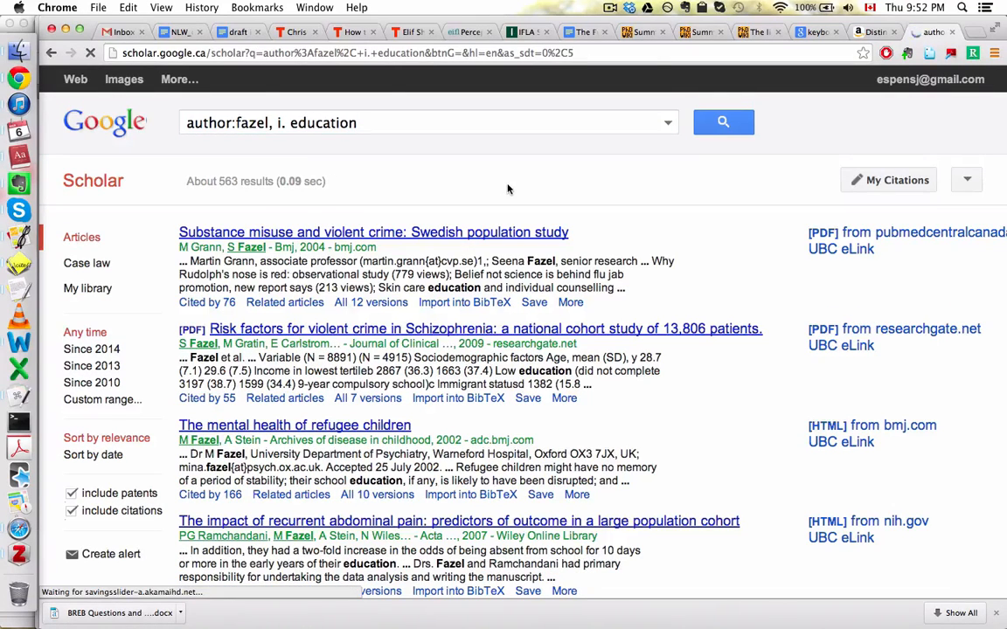
# - Replace the keyword "education" with "assessment" in the Scholar query and rerun the search
pyautogui.click(421, 128)
pyautogui.hotkey('alt', 'shift', 'Left')
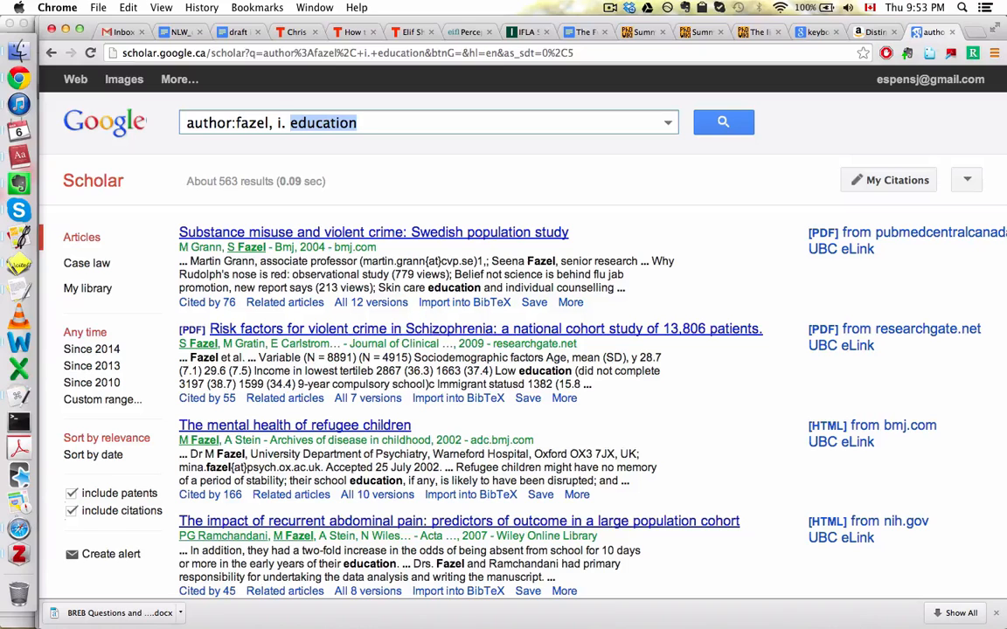
pyautogui.write('assessment')
pyautogui.press('Return')
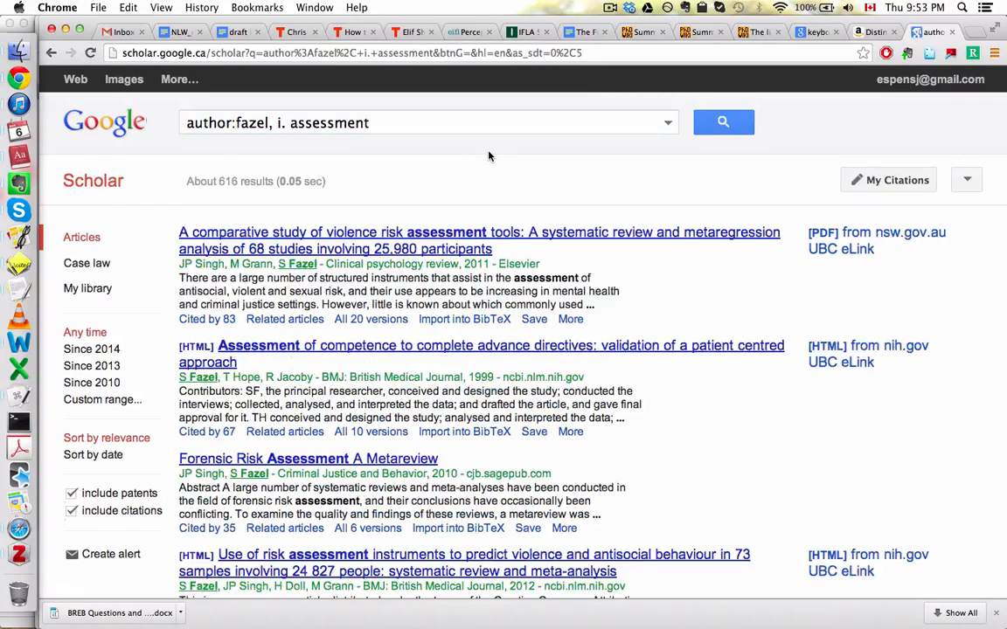
# - Look through the Scholar results and open the article "A comparative study of violence risk assessment tools"
pyautogui.scroll(-10, 643, 354)
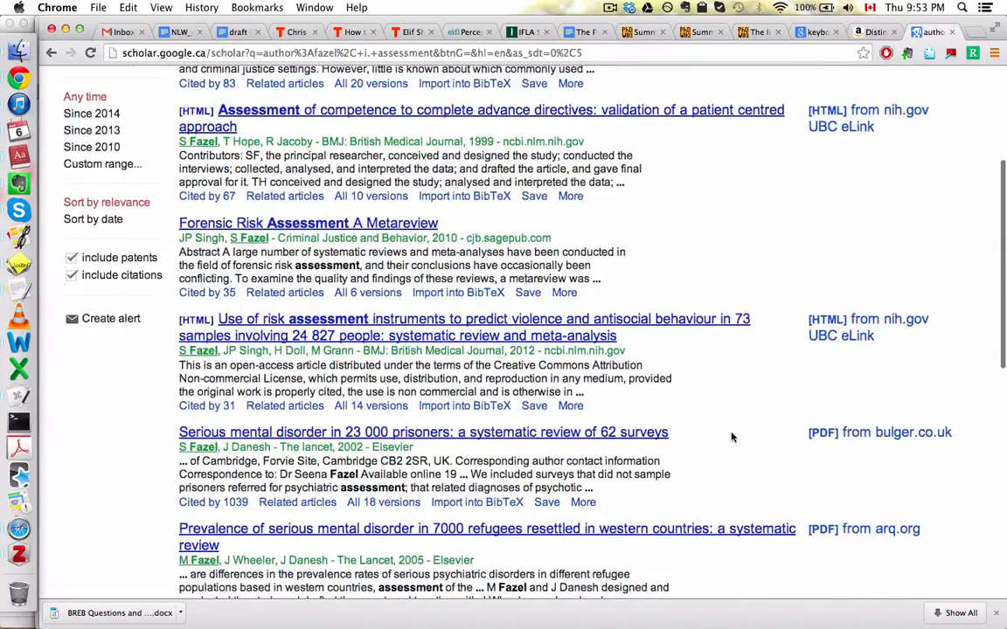
pyautogui.scroll(-5, 732, 439)
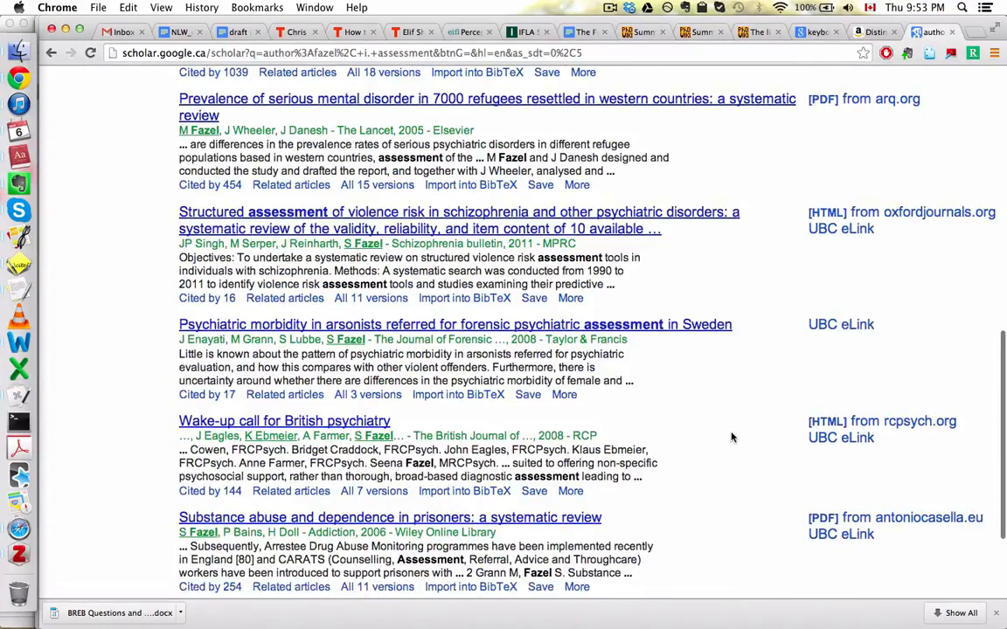
pyautogui.scroll(15, 733, 439)
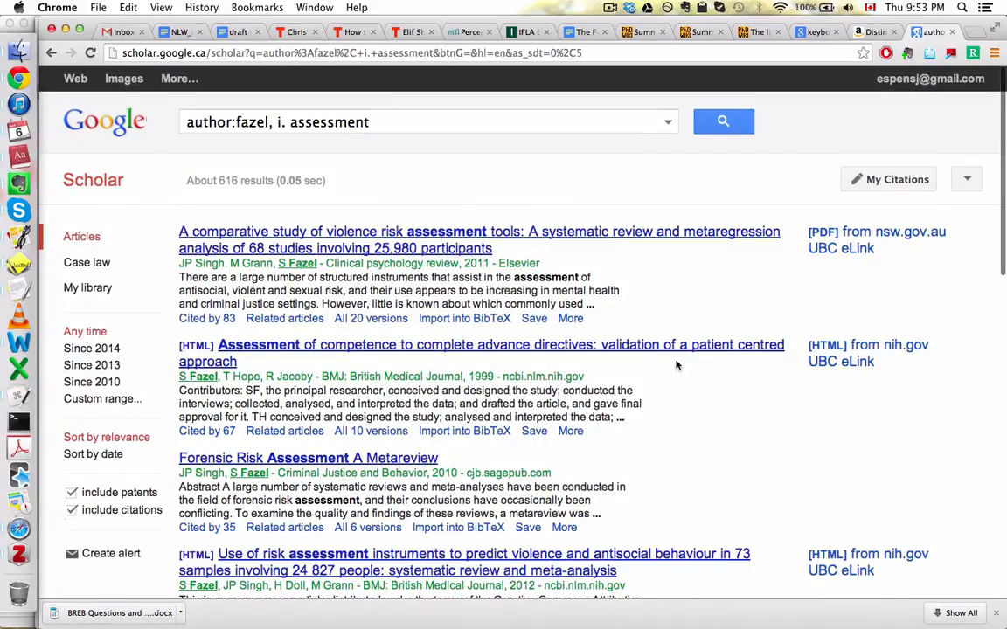
pyautogui.click(656, 237)
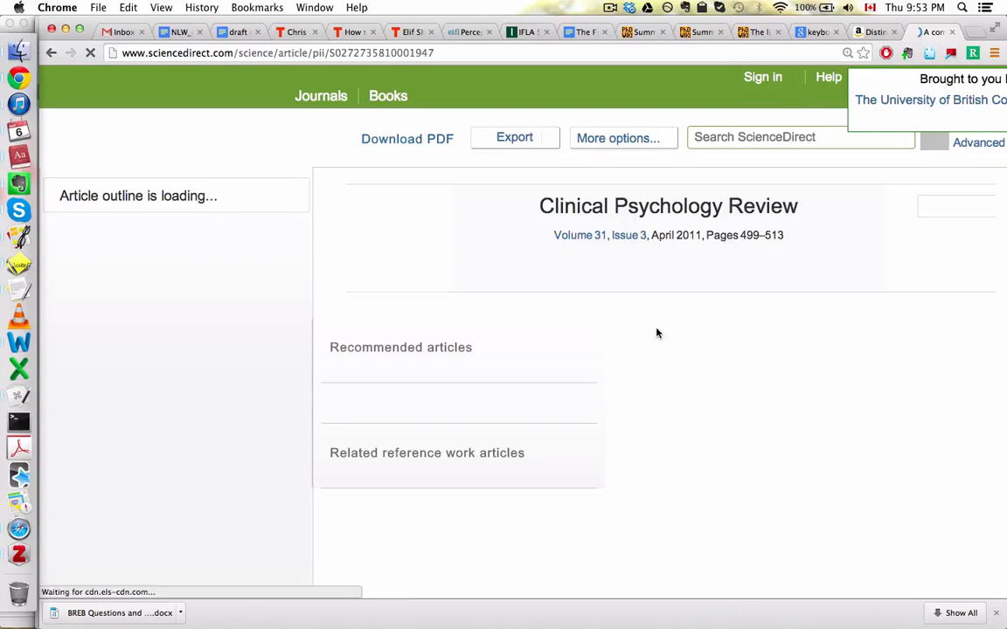
# - Download the PDF of the violence risk assessment article and export its citation as an RIS file
pyautogui.click(427, 145)
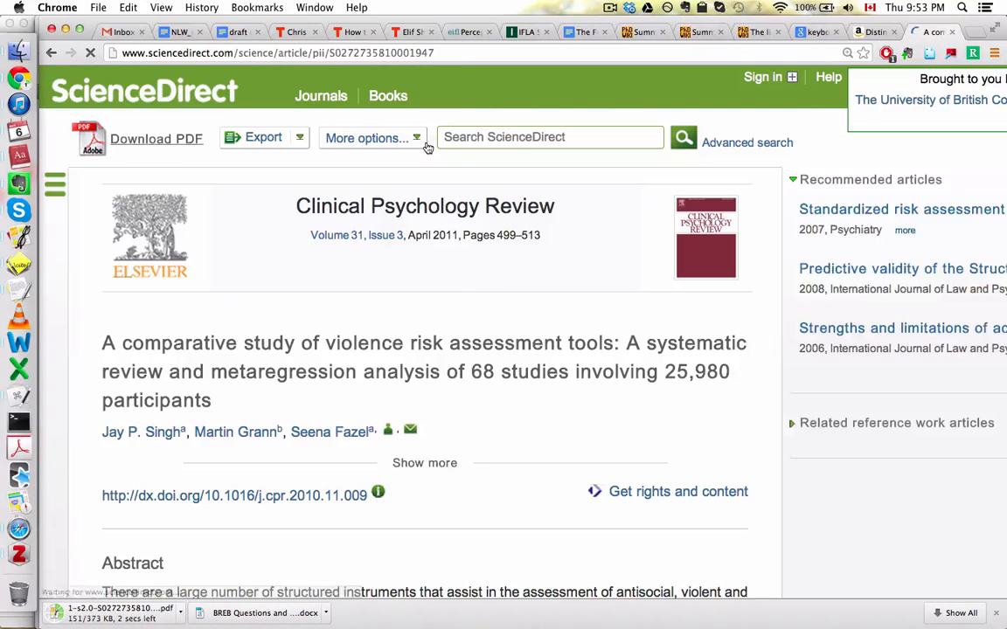
pyautogui.click(298, 140)
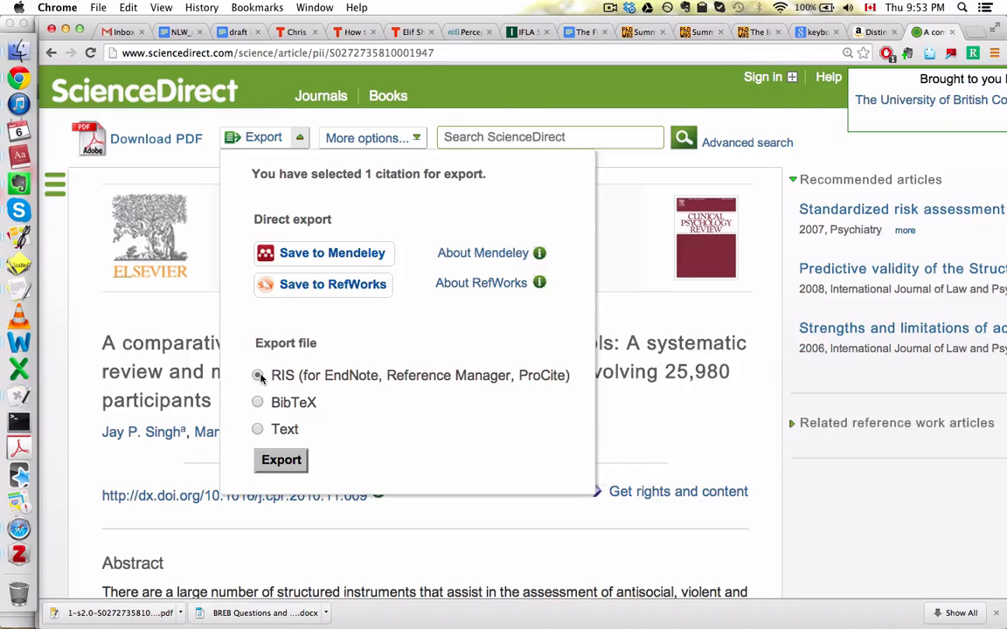
pyautogui.click(281, 461)
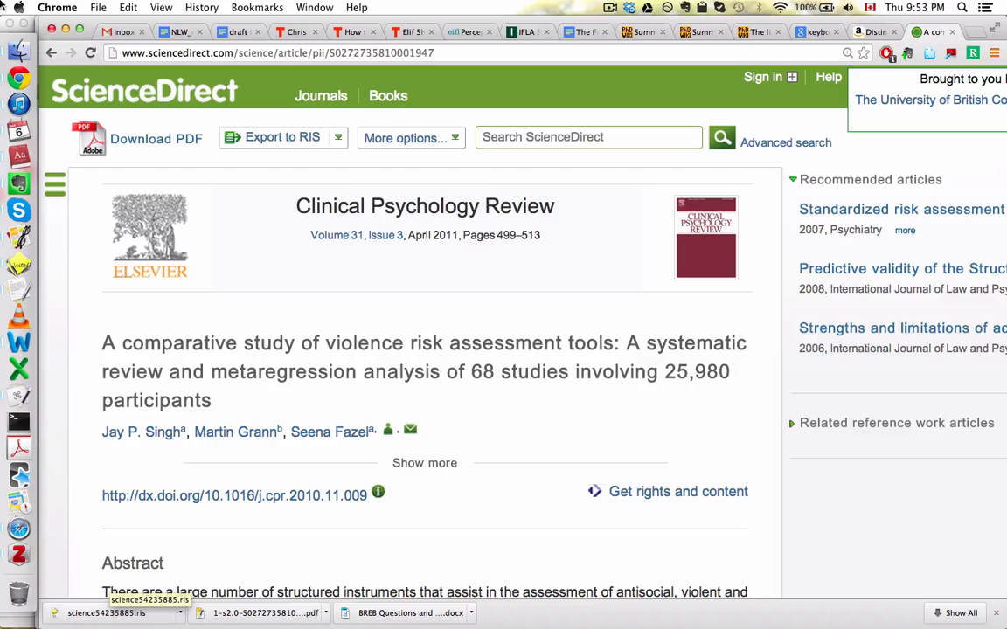
# - Open the exported RIS file, and preview the contents of science54235885.ris from Finder's Downloads folder
pyautogui.click(114, 617)
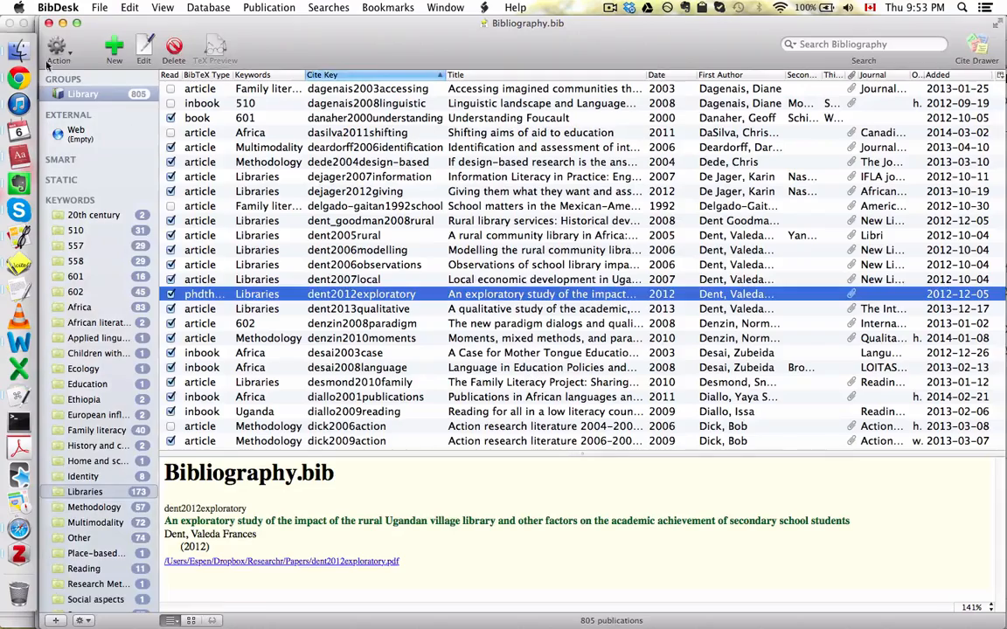
pyautogui.click(17, 50)
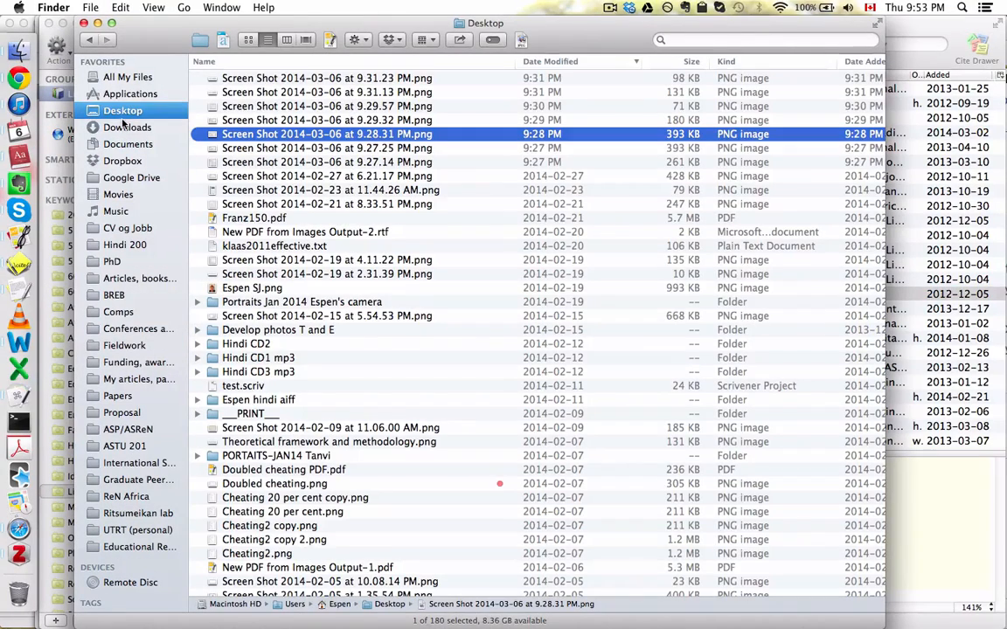
pyautogui.click(123, 126)
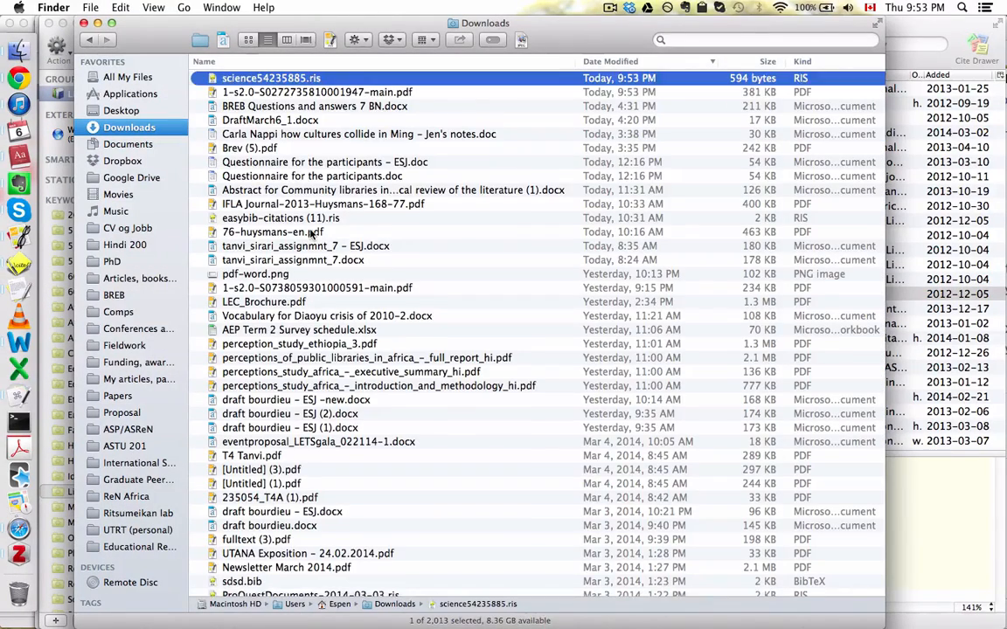
pyautogui.press('space')
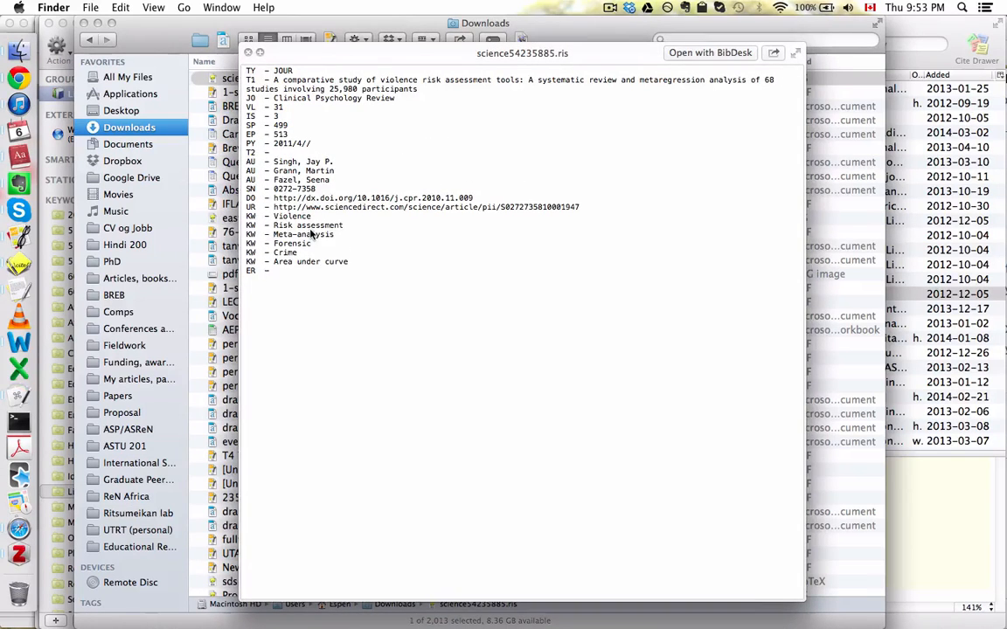
pyautogui.press('space')
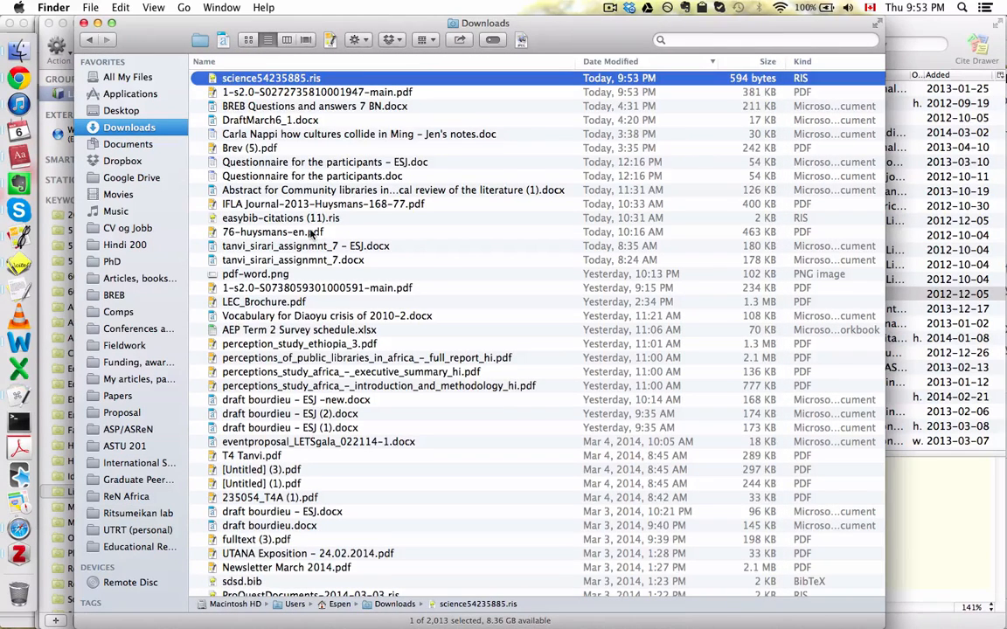
# - Open science54235885.ris with Zotero and import it into a new collection
pyautogui.rightClick(300, 81)
pyautogui.moveTo(419, 98)
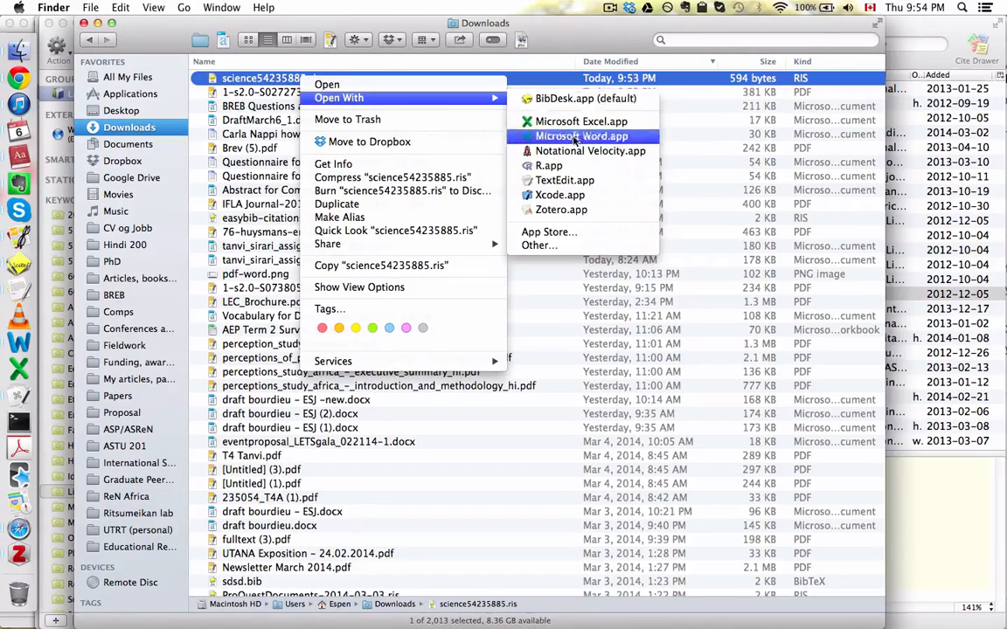
pyautogui.click(561, 210)
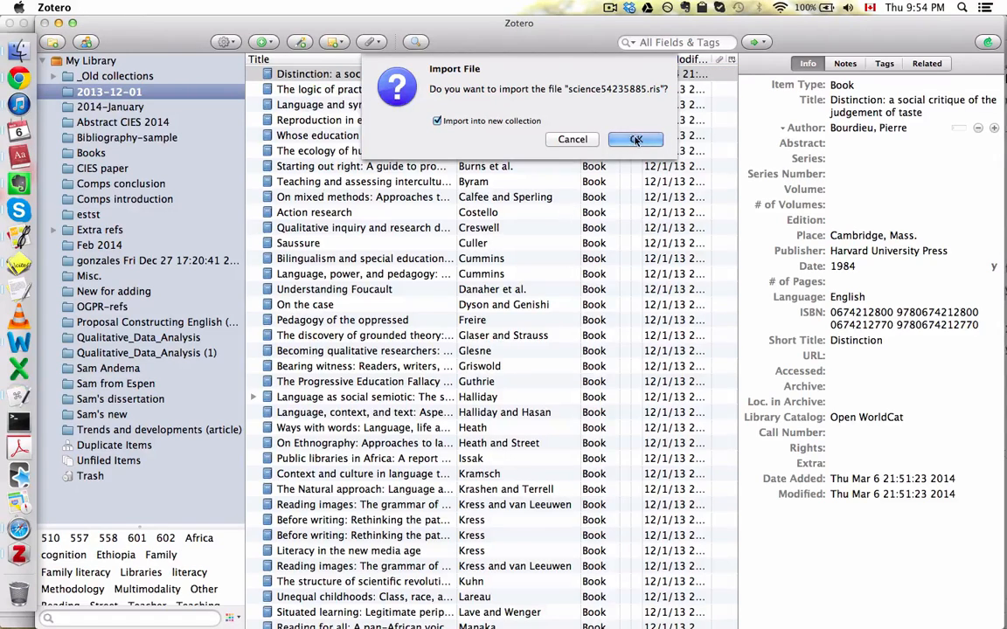
pyautogui.click(635, 140)
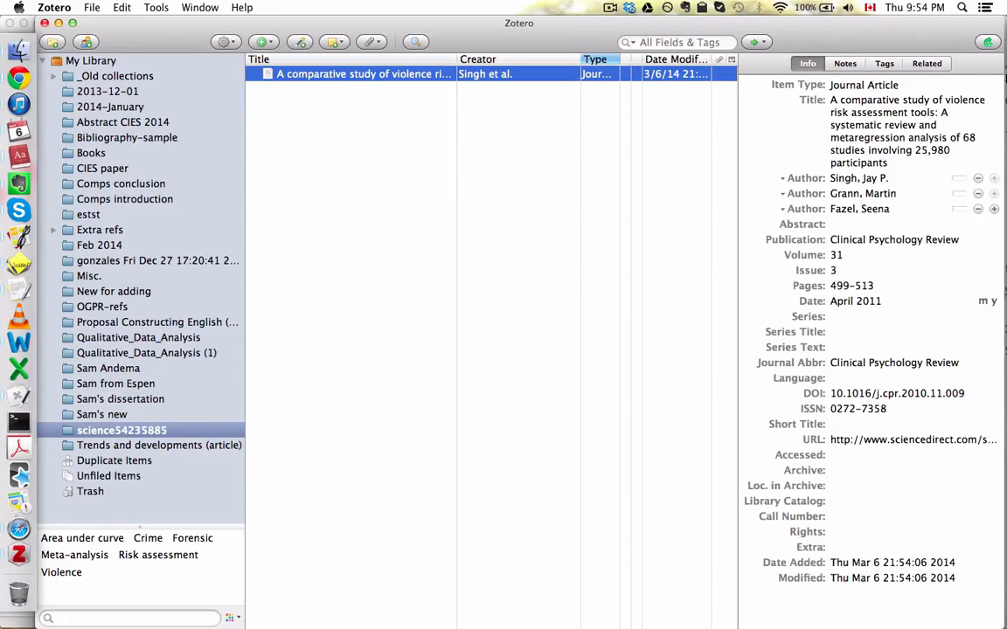
pyautogui.press('super+Tab')
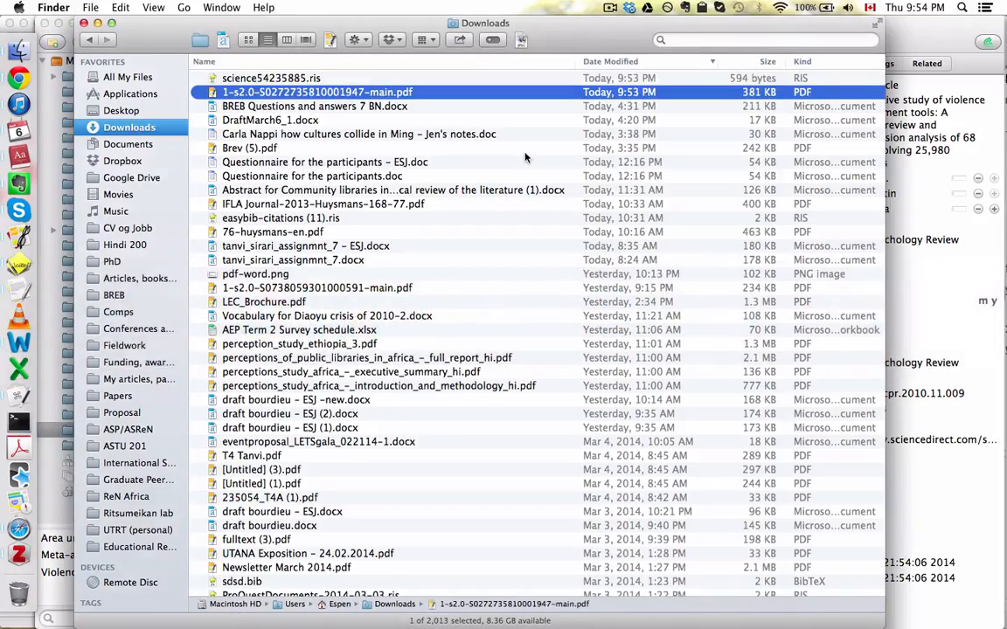
pyautogui.press('space')
pyautogui.press('space')
pyautogui.press('super+Tab')
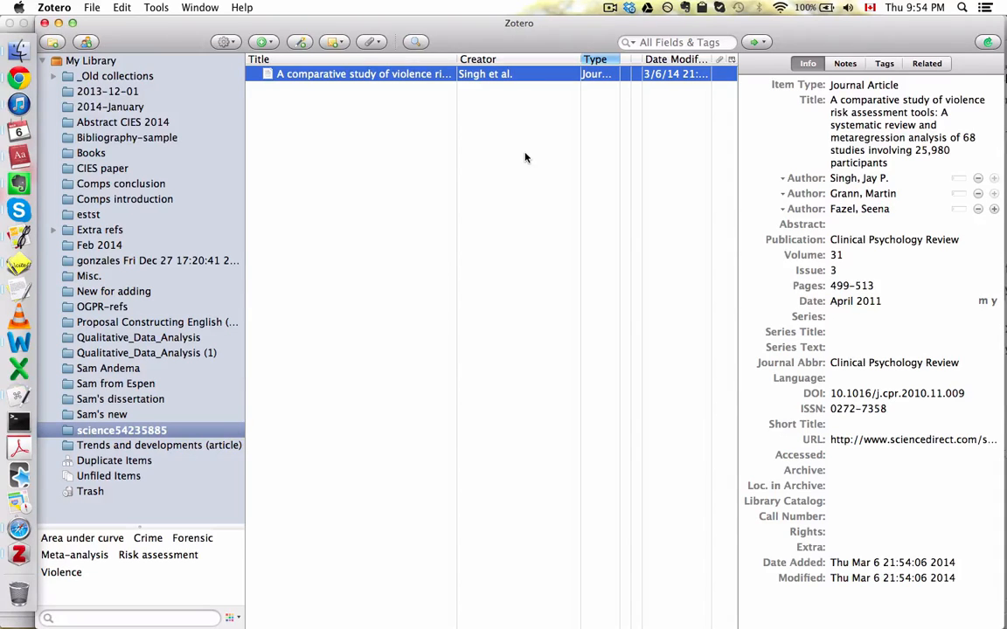
# - Switch back to the ScienceDirect article in Chrome and export its citation in RIS format again
pyautogui.press('super+Tab')
pyautogui.press('super+Tab')
pyautogui.press('super+Tab')
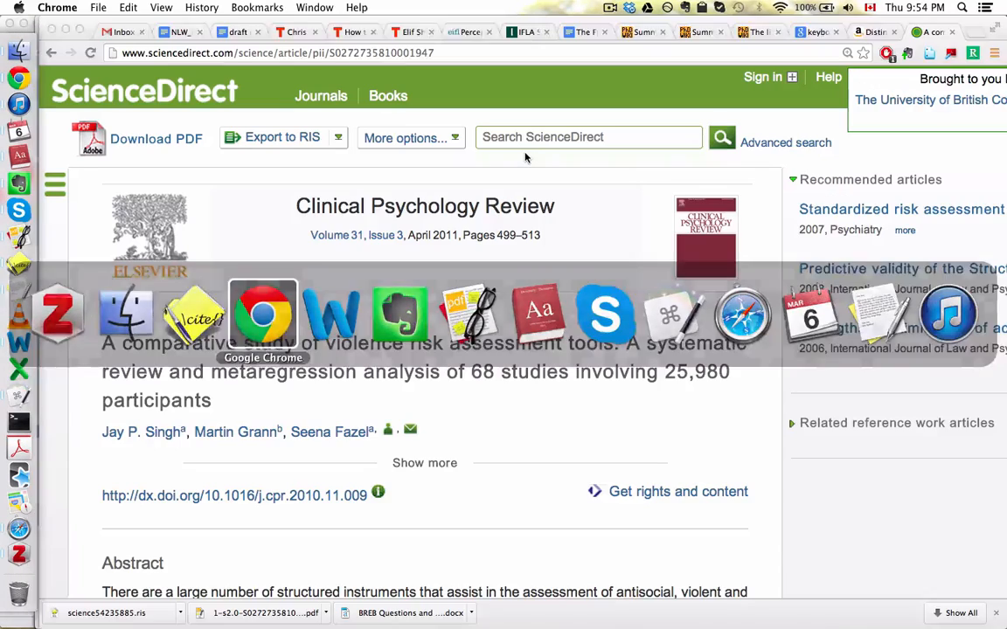
pyautogui.click(337, 138)
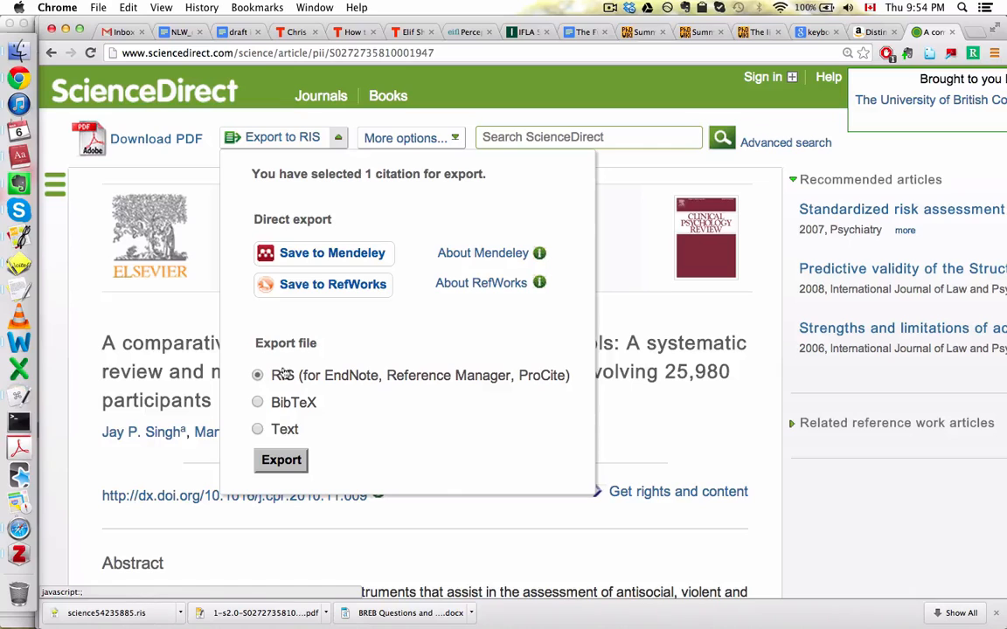
pyautogui.click(280, 461)
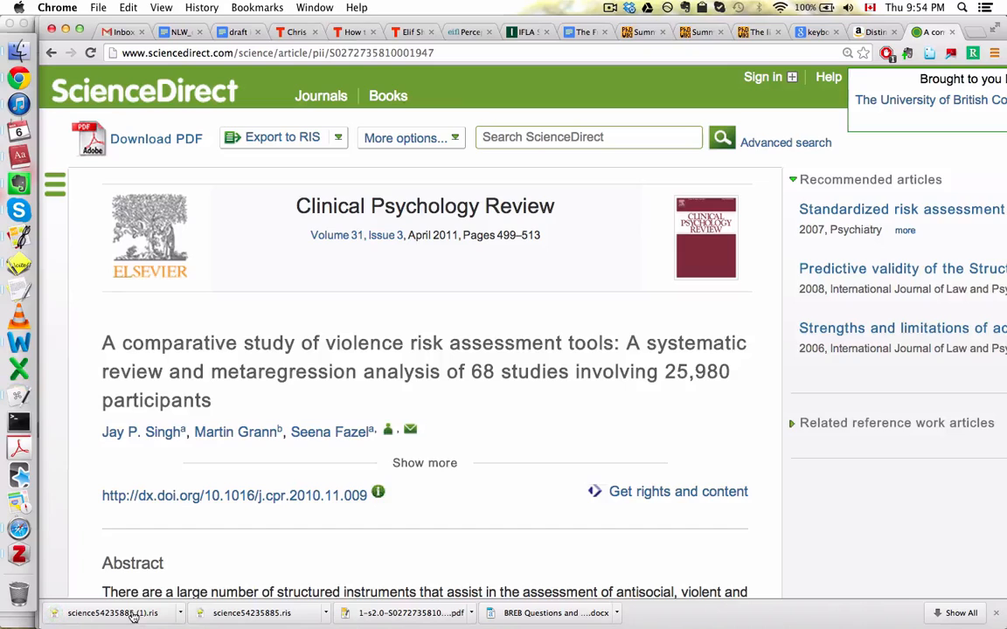
# - Locate science54235885.ris in Finder's Downloads folder and check the imported article's record in Zotero
pyautogui.press('super+Tab')
pyautogui.press('super+Tab')
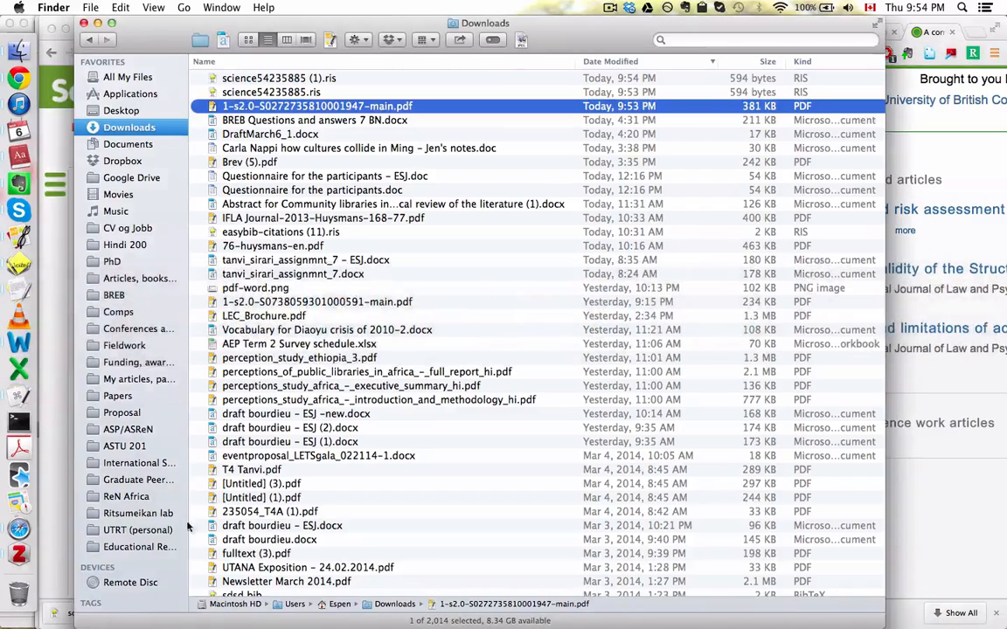
pyautogui.click(313, 92)
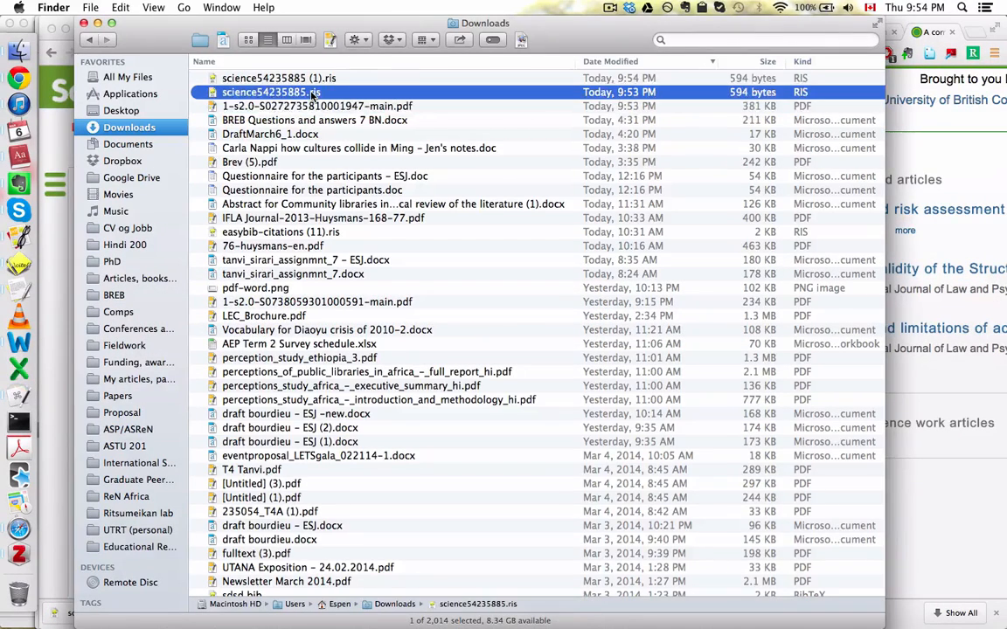
pyautogui.press('super+Tab')
pyautogui.press('super+Tab')
pyautogui.press('super+Tab')
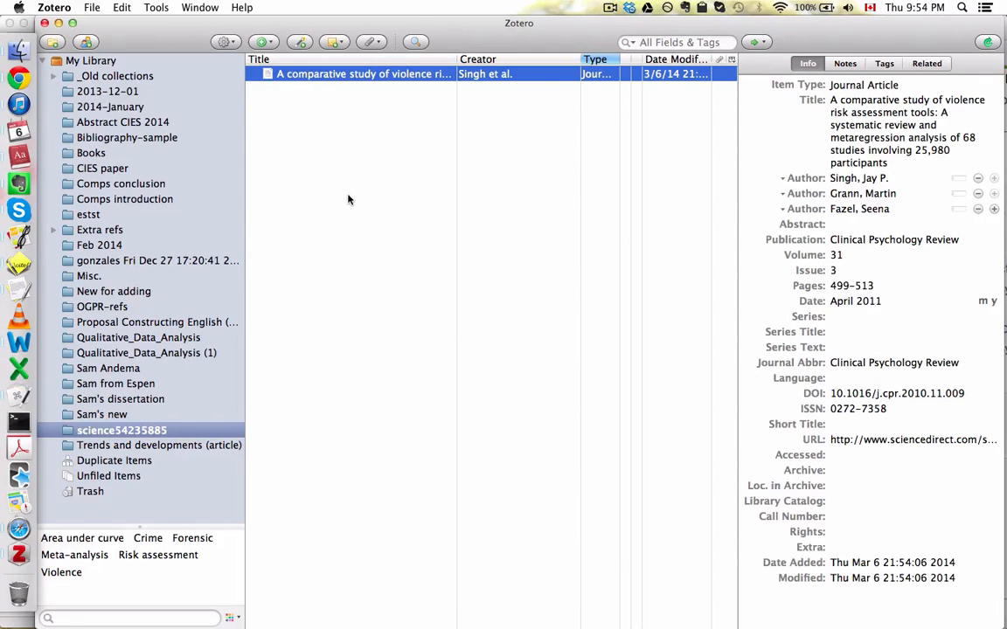
pyautogui.press('super+Tab')
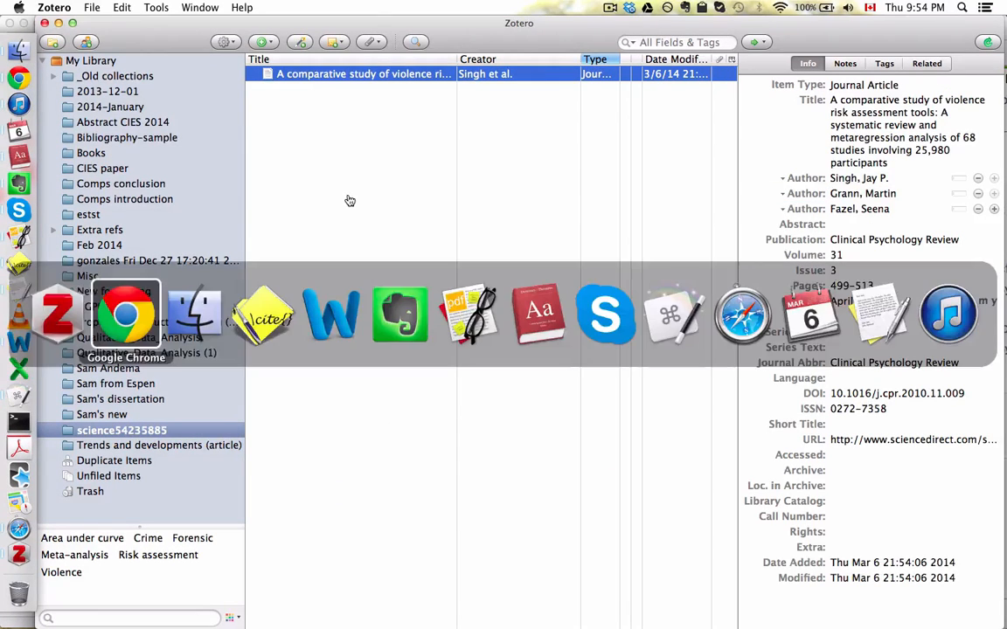